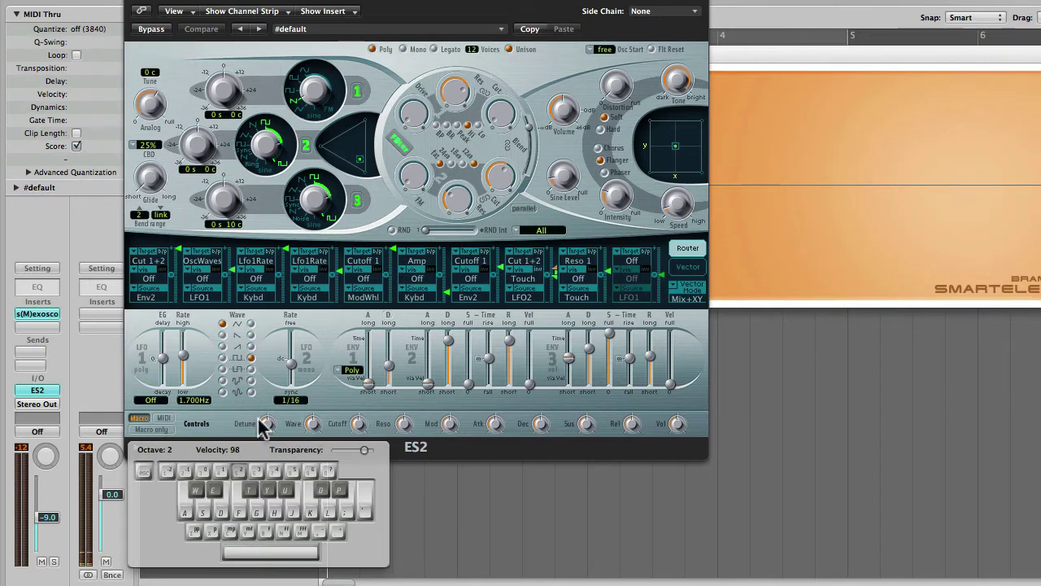
# Step: Play three notes to audition the default patch
pyautogui.press('a')
pyautogui.press('d')
pyautogui.press('g')
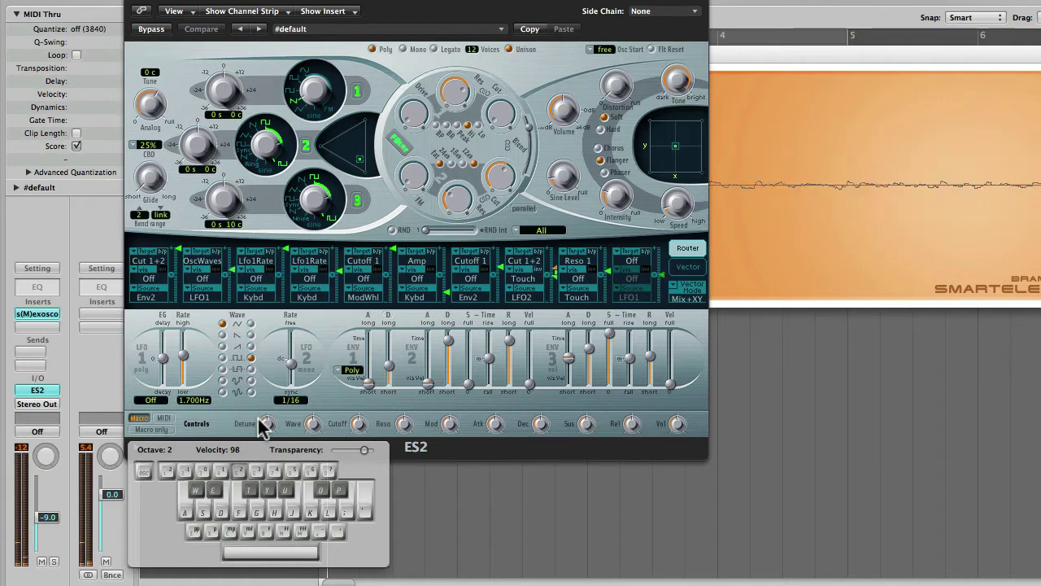
# Step: Load the Analog Saw Init preset from the 12 Tutorial Settings category
pyautogui.click(366, 31)
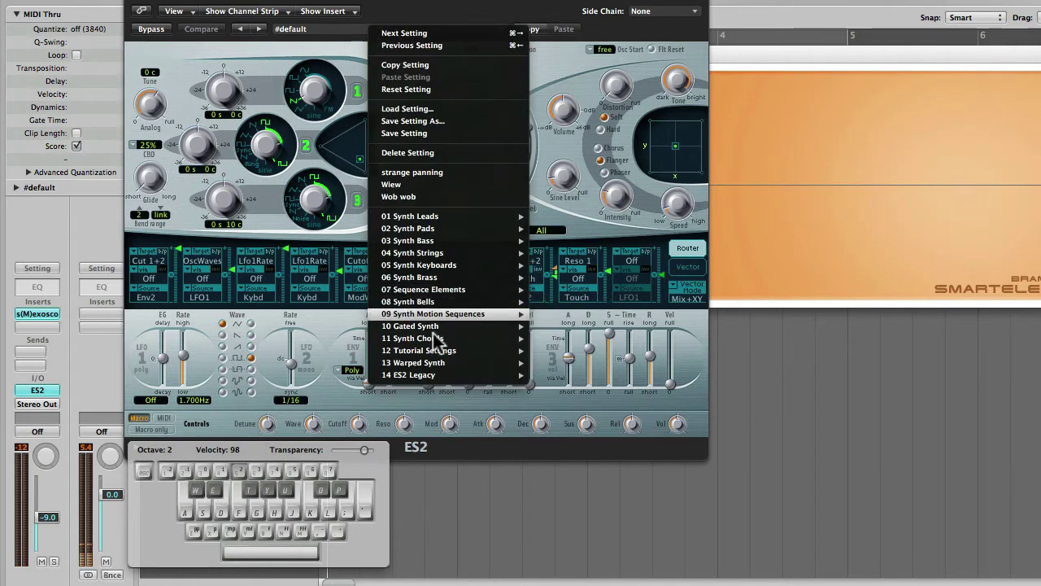
pyautogui.moveTo(439, 354)
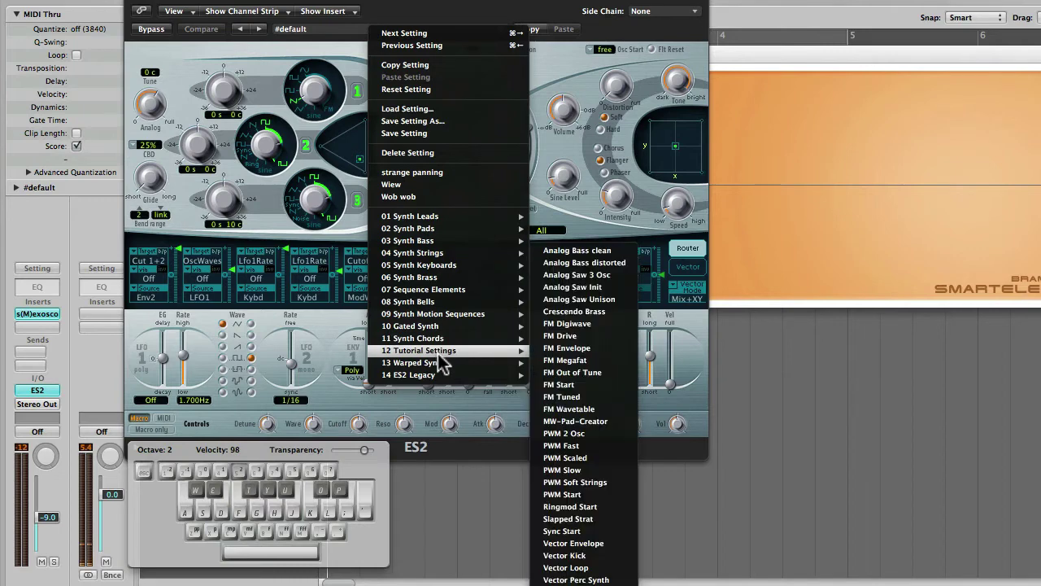
pyautogui.click(574, 287)
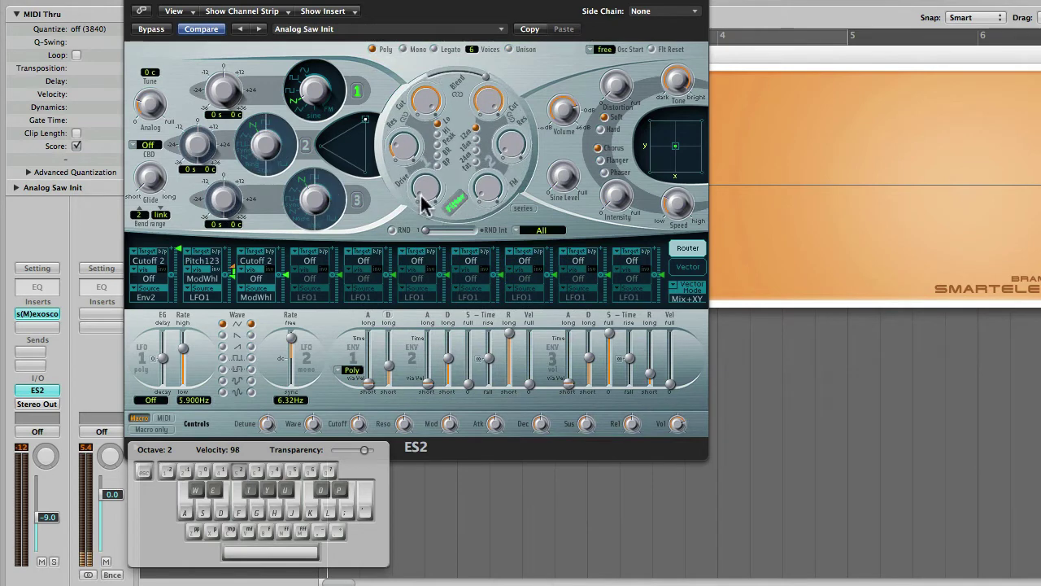
# Step: Play several notes up and down to audition the Analog Saw Init sound
pyautogui.press('a')
pyautogui.press('d')
pyautogui.press('g')
pyautogui.press('d')
pyautogui.press('a')
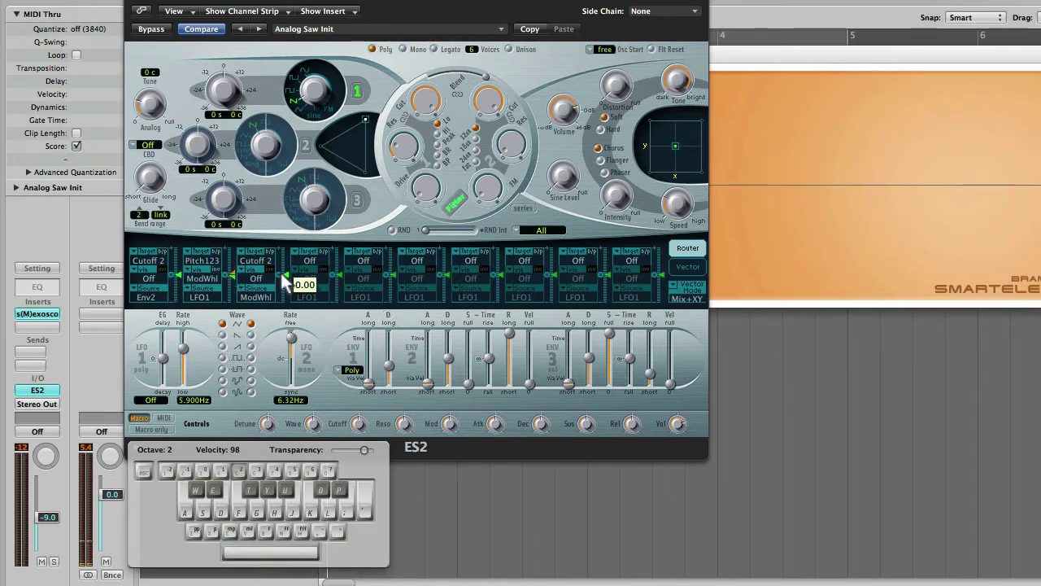
pyautogui.press('a')
pyautogui.press('g')
pyautogui.press('d')
pyautogui.press('a')
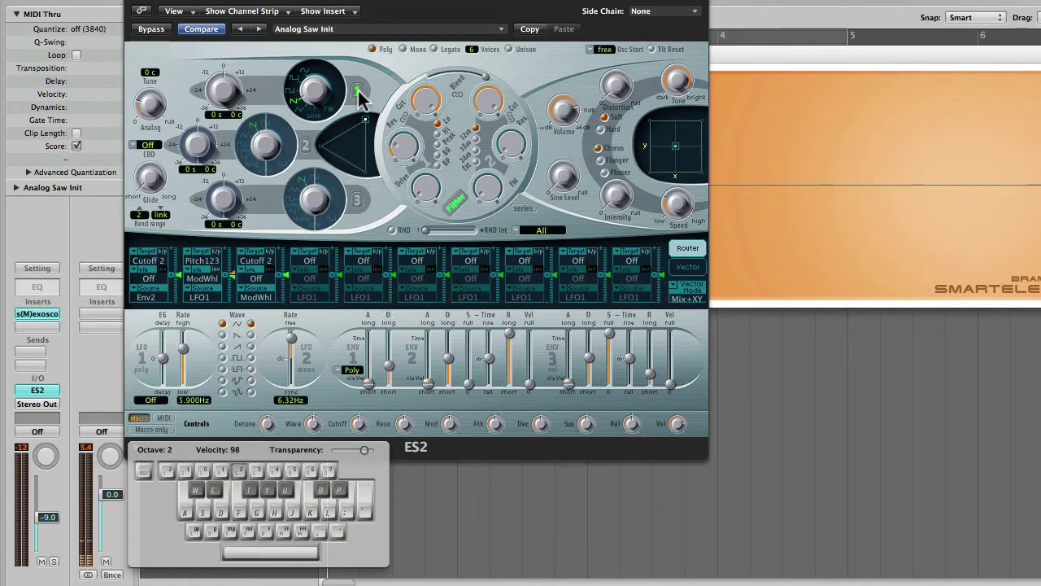
# Step: Turn on oscillators 2 and 3 and shift the triangle mix point to blend all three while a note sounds
pyautogui.click(306, 147)
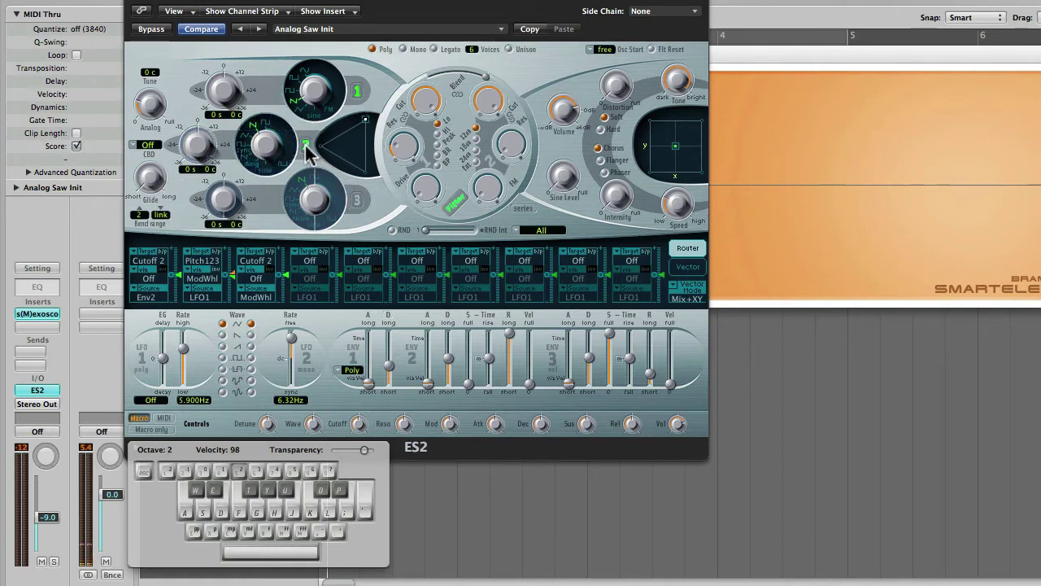
pyautogui.click(306, 147)
pyautogui.click(357, 200)
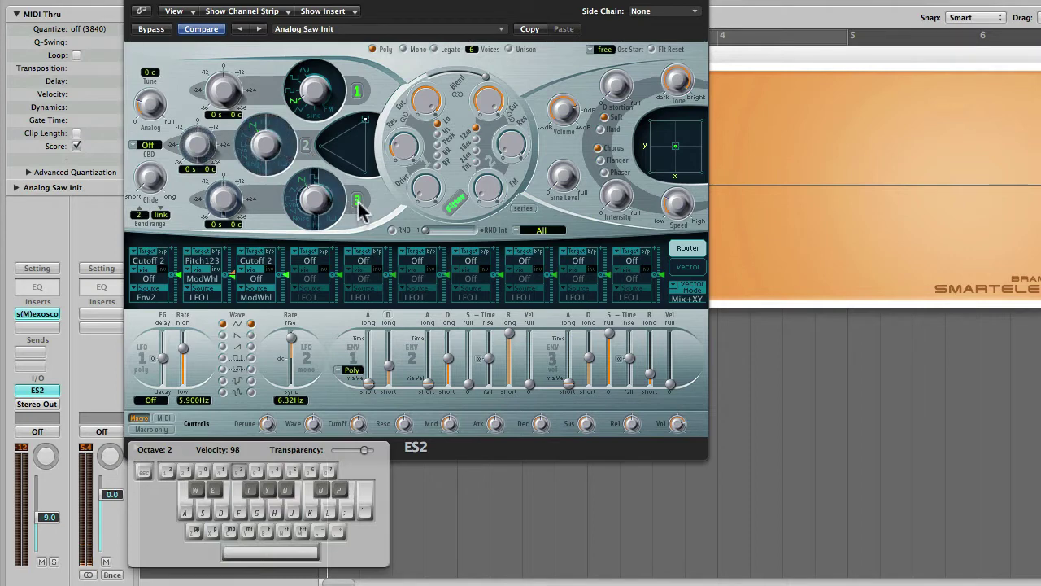
pyautogui.click(306, 146)
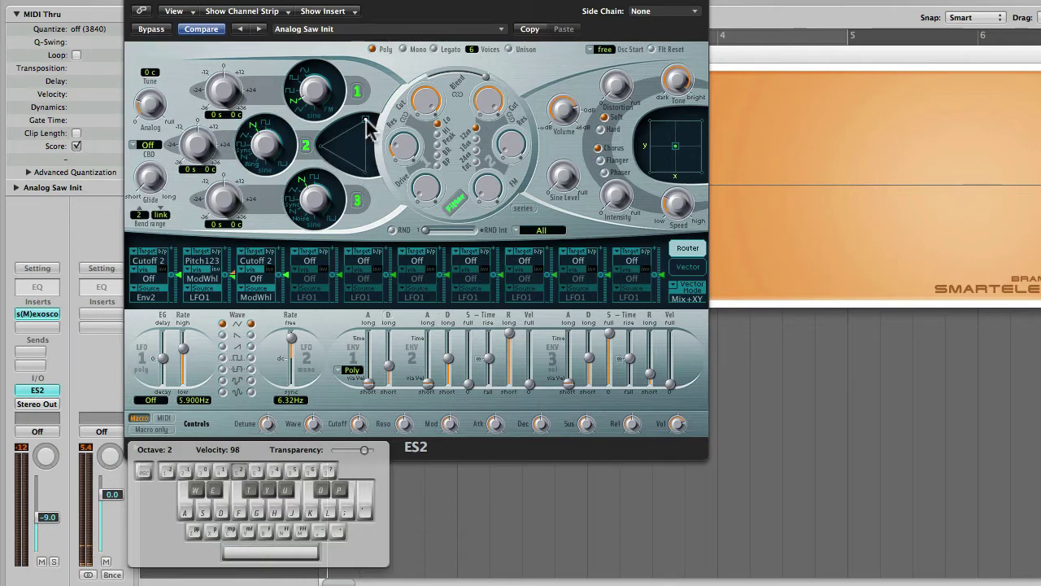
pyautogui.press('a')
pyautogui.moveTo(365, 132); pyautogui.dragTo(357, 153)
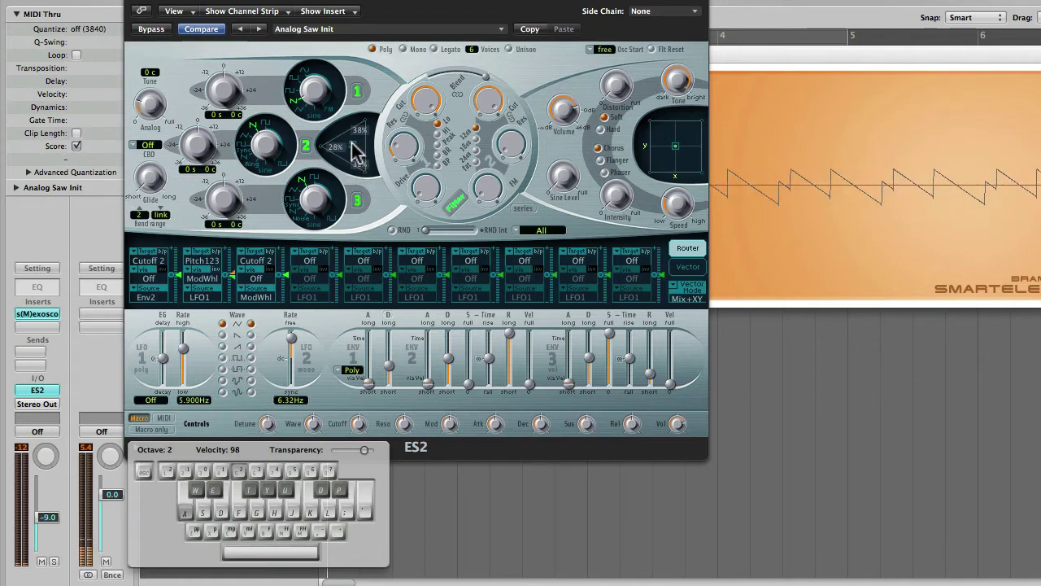
# Step: Turn off oscillators 2 and 3 and shift the triangle mix point fully to oscillator 1
pyautogui.click(307, 146)
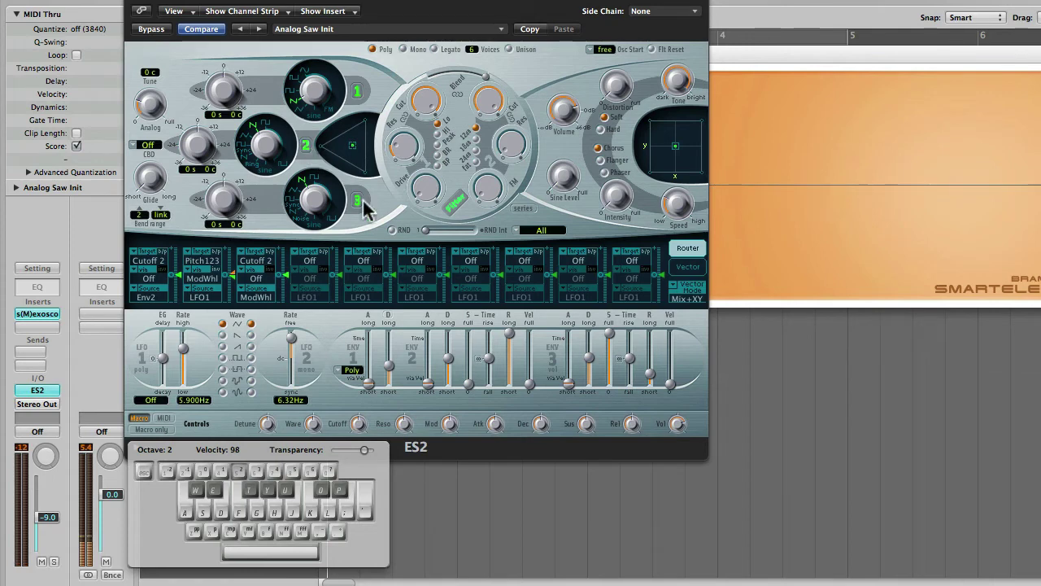
pyautogui.click(307, 144)
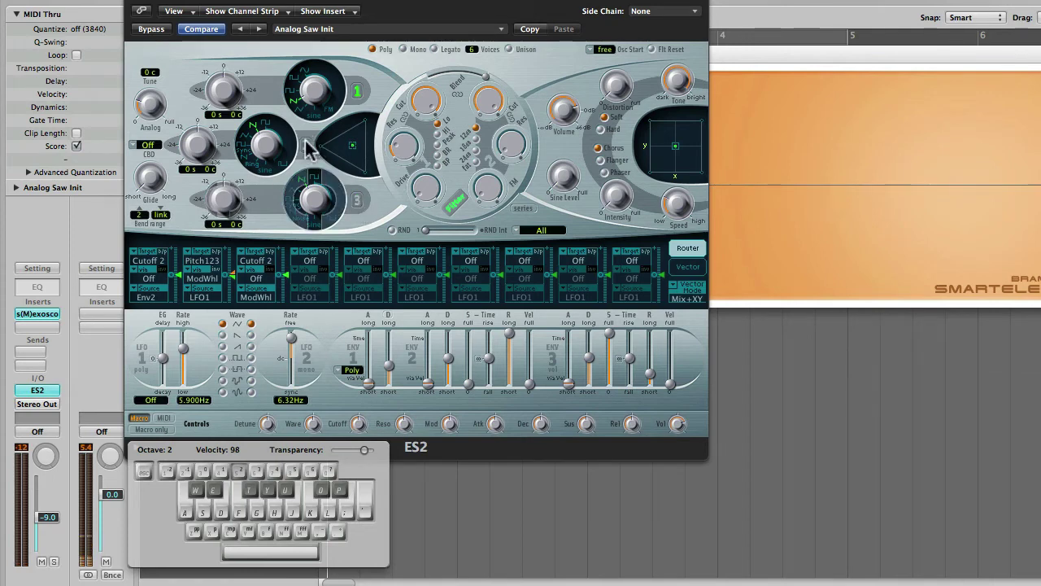
pyautogui.click(358, 92)
pyautogui.moveTo(352, 148)
pyautogui.mouseDown()
pyautogui.moveTo(354, 133)
pyautogui.moveTo(365, 141)
pyautogui.moveTo(356, 140)
pyautogui.mouseUp()
pyautogui.click(356, 87)
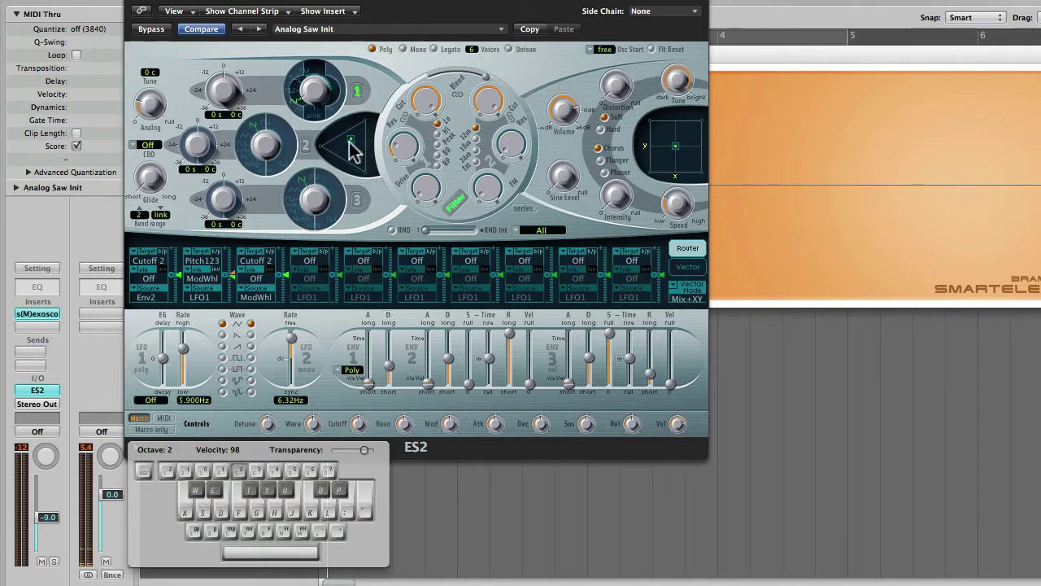
pyautogui.moveTo(349, 144); pyautogui.dragTo(350, 92)
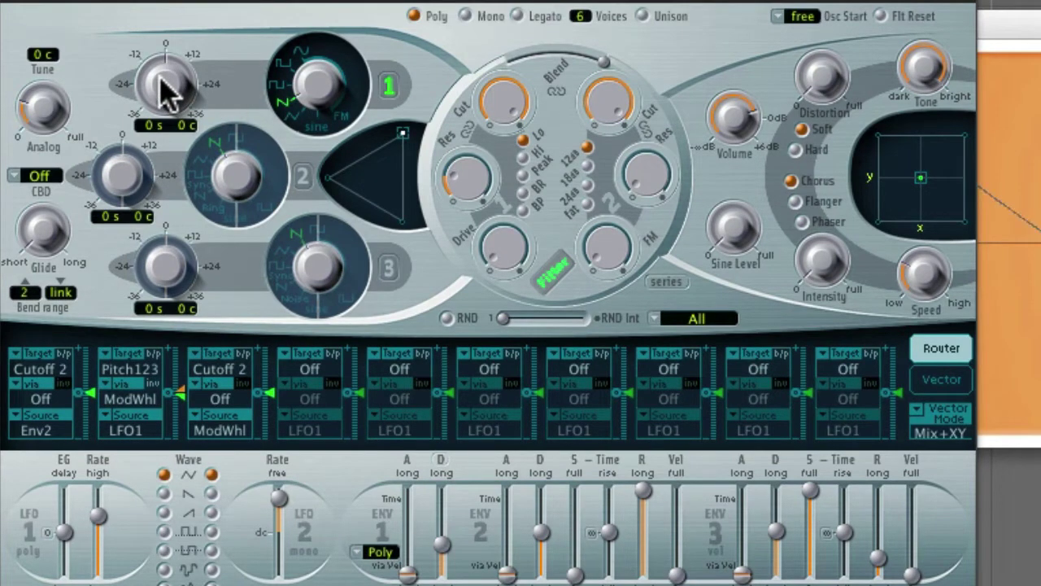
# Step: Sweep oscillator 1's pitch to hear its range and return it to 0 semitones
pyautogui.moveTo(167, 91)
pyautogui.mouseDown()
pyautogui.moveTo(175, 134)
pyautogui.moveTo(167, 94)
pyautogui.mouseUp()
pyautogui.moveTo(169, 145); pyautogui.dragTo(197, 47)
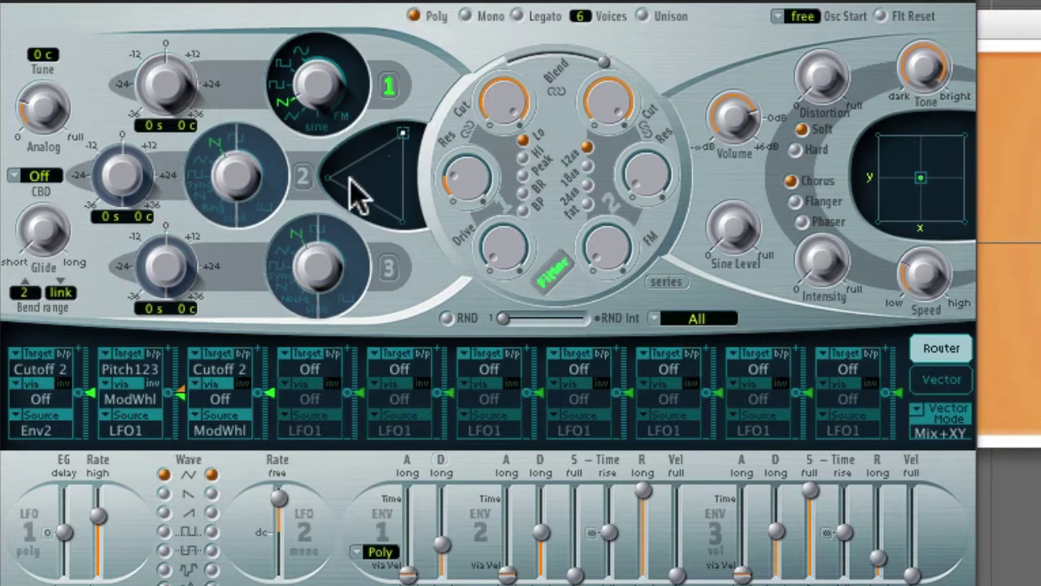
# Step: Blend in oscillators 2 and 3 with the triangle mix, tuning oscillator 2 to 7 semitones and oscillator 3 to 12 semitones
pyautogui.click(302, 177)
pyautogui.click(388, 270)
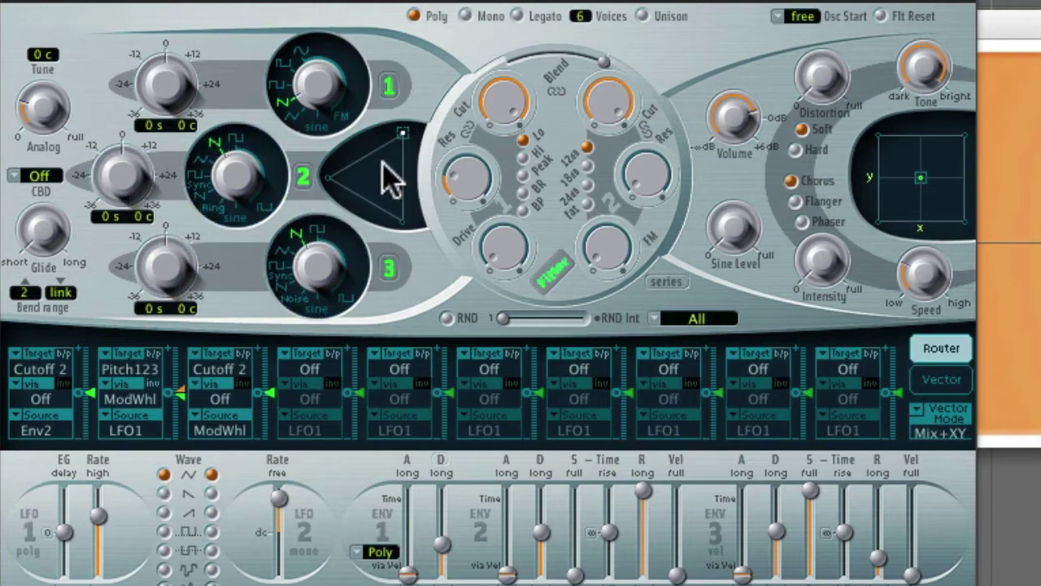
pyautogui.click(401, 131)
pyautogui.moveTo(402, 131); pyautogui.dragTo(380, 171)
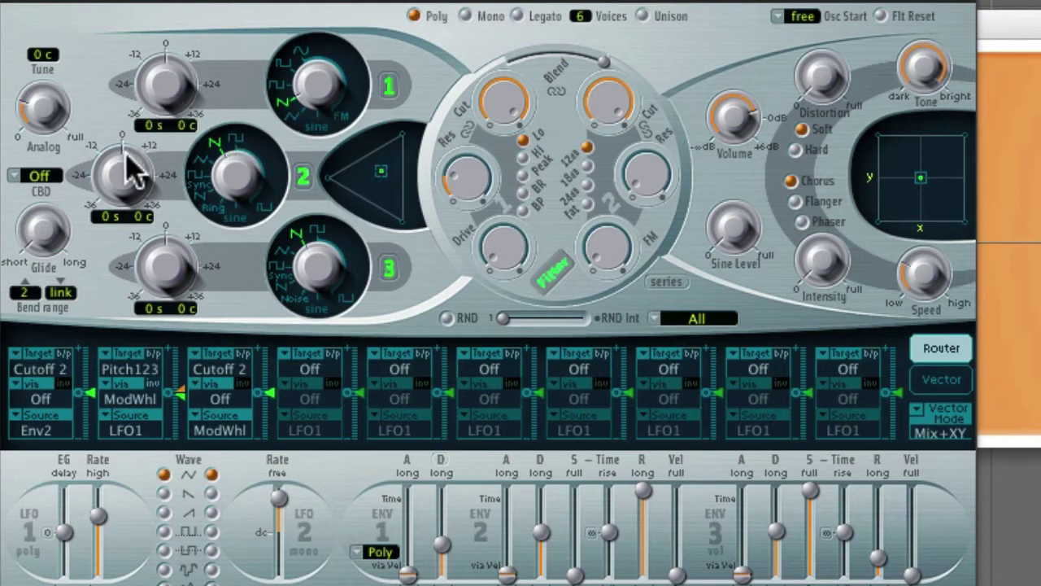
pyautogui.moveTo(120, 173); pyautogui.dragTo(121, 150)
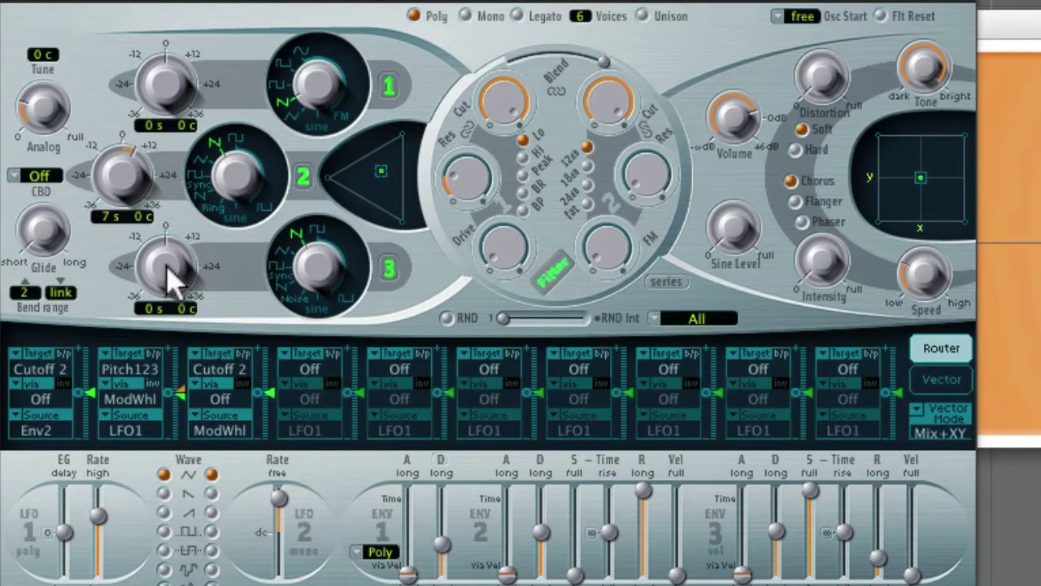
pyautogui.moveTo(167, 274); pyautogui.dragTo(166, 240)
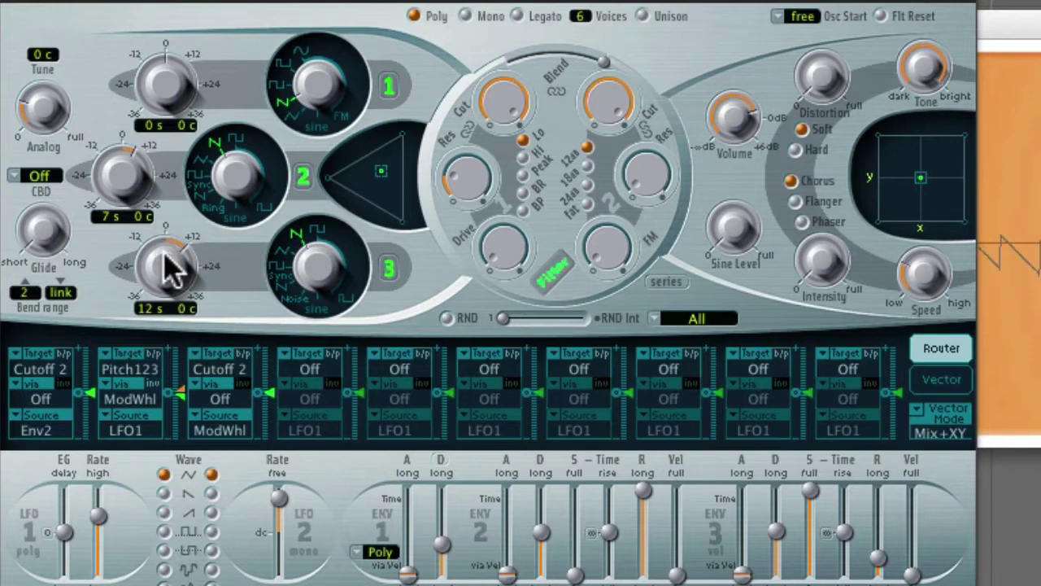
# Step: Isolate oscillator 1 by turning off oscillators 3 and 2 and moving the triangle mix point to its corner
pyautogui.click(392, 270)
pyautogui.click(302, 177)
pyautogui.moveTo(380, 172); pyautogui.dragTo(419, 130)
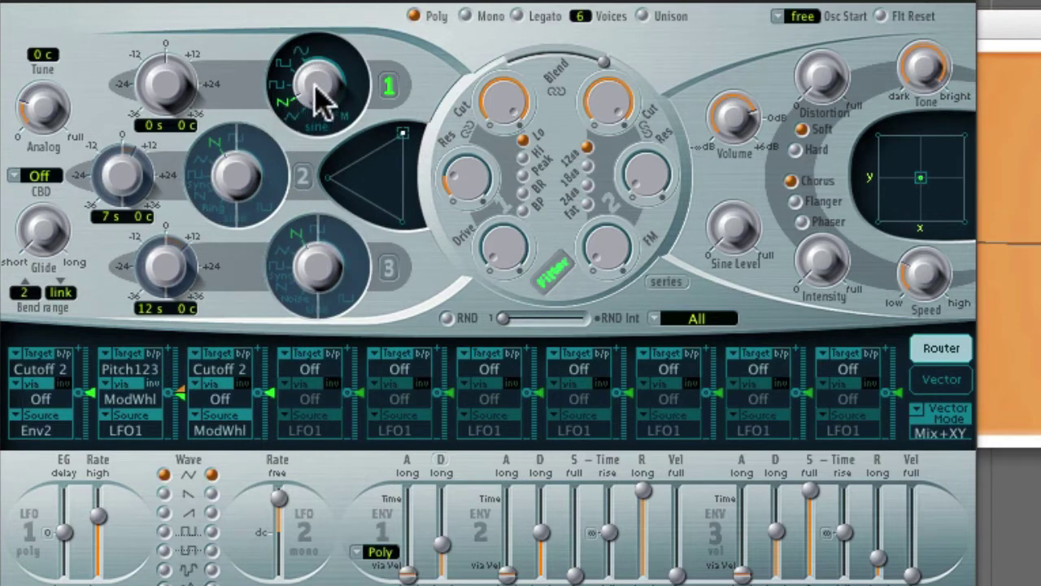
# Step: Switch oscillator 1 to its Digiwave position, choose 68-orgn4, and cycle through the waves to soft
pyautogui.moveTo(320, 94); pyautogui.dragTo(329, 122)
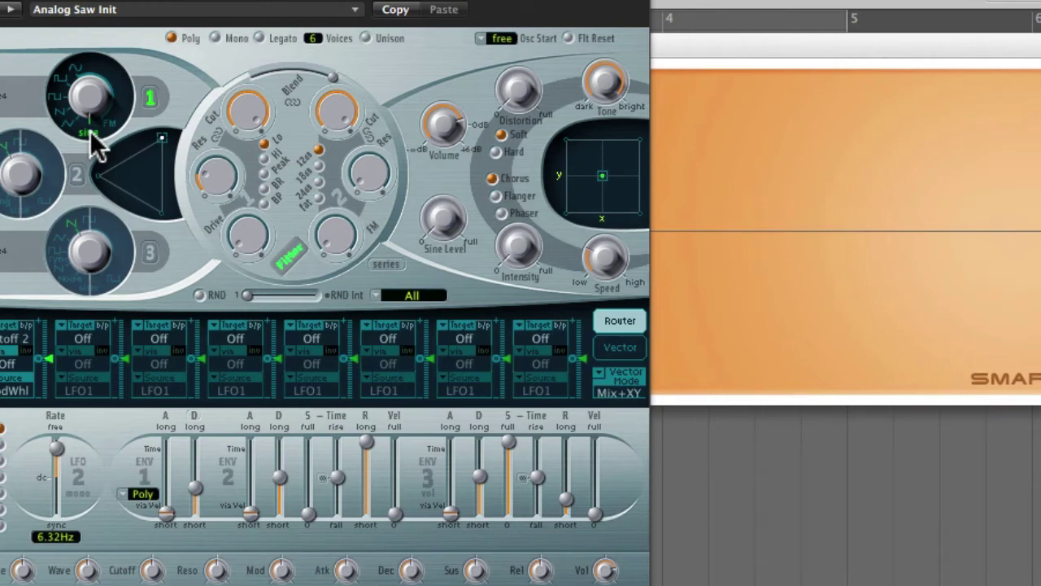
pyautogui.click(91, 137)
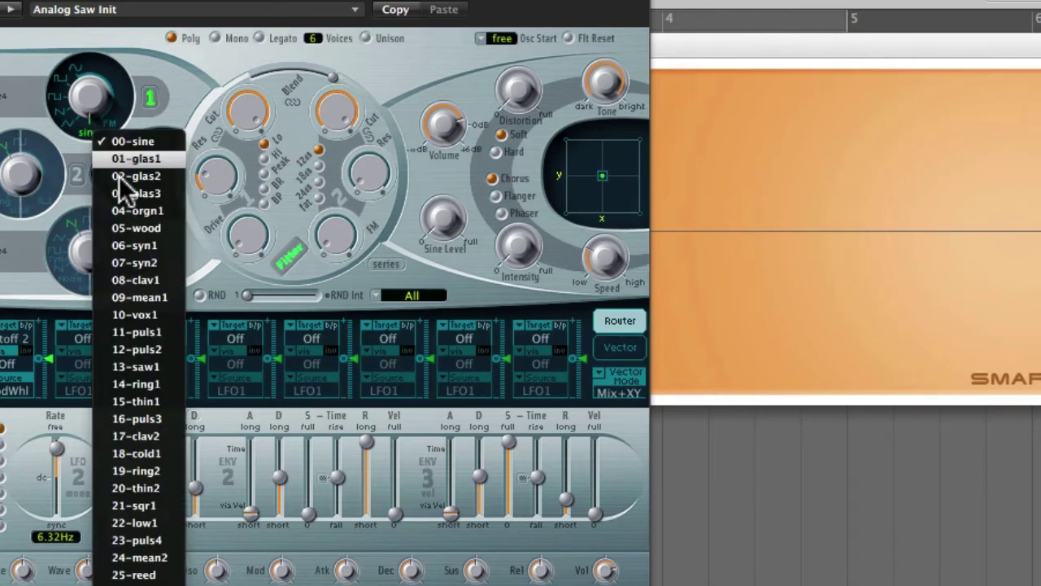
pyautogui.scroll(-10, 118, 199)
pyautogui.scroll(-10, 135, 313)
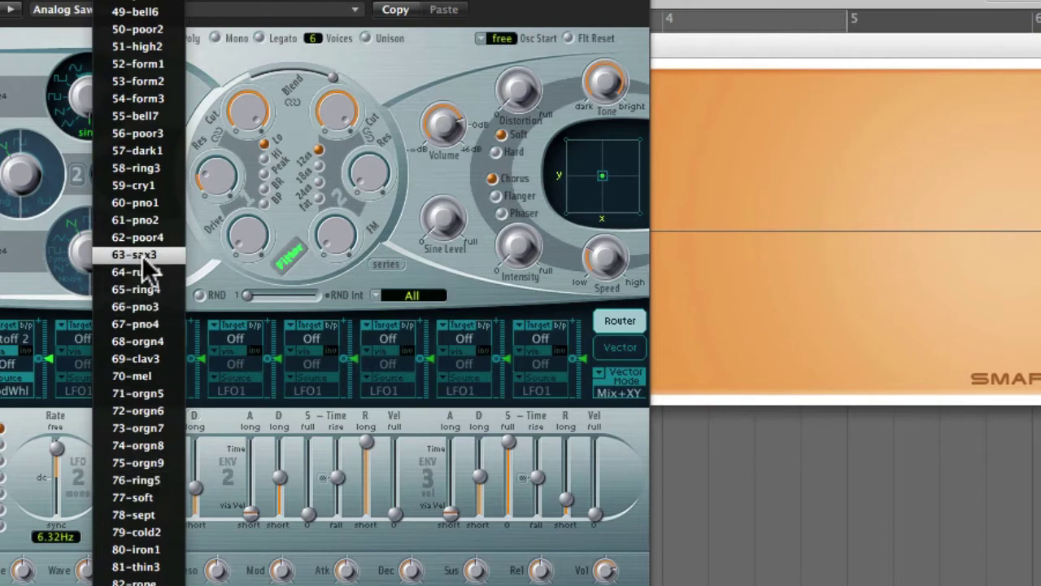
pyautogui.click(140, 346)
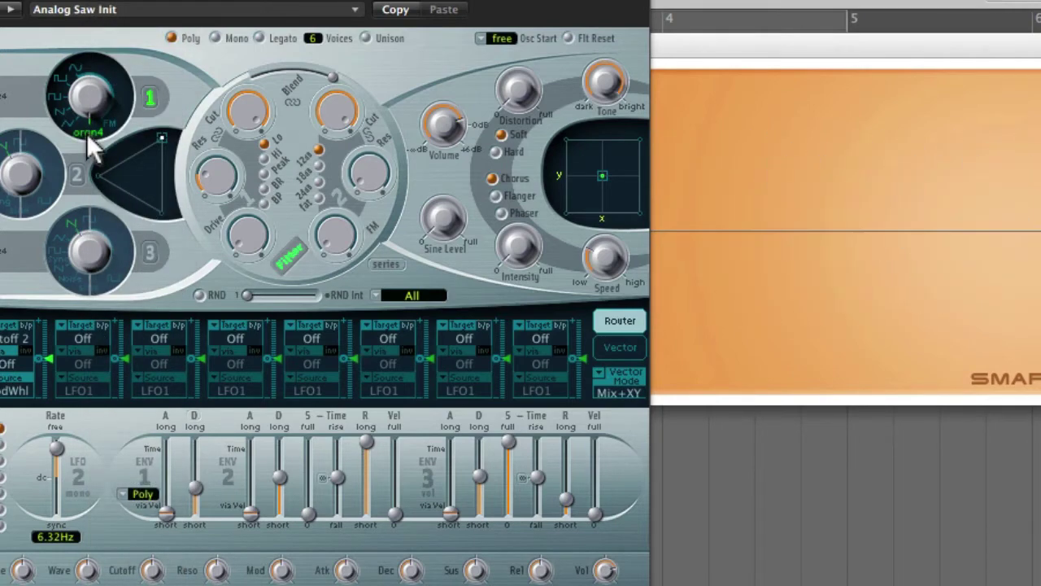
pyautogui.moveTo(87, 133); pyautogui.dragTo(86, 148)
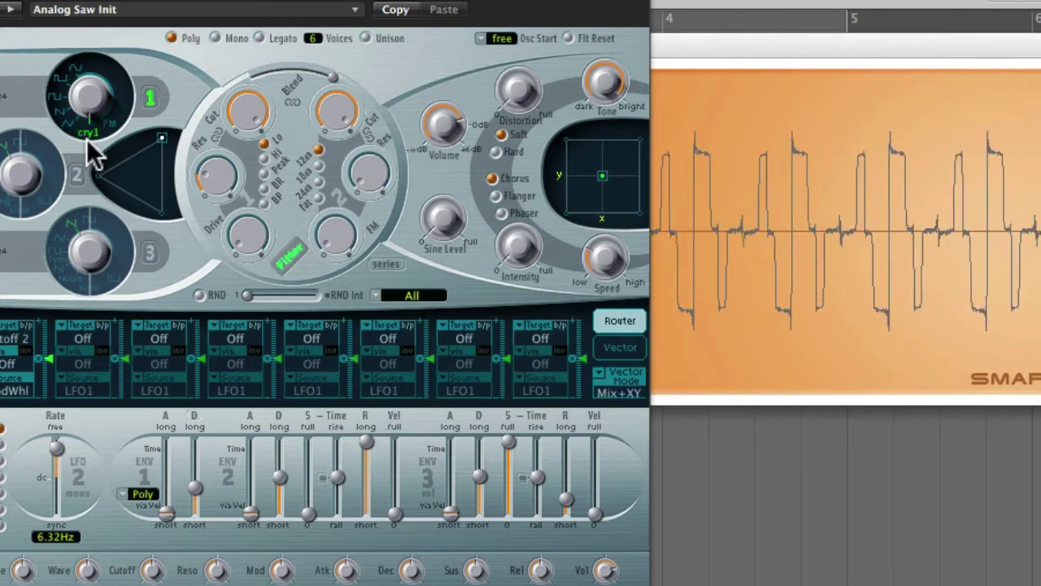
pyautogui.moveTo(86, 133); pyautogui.dragTo(87, 91)
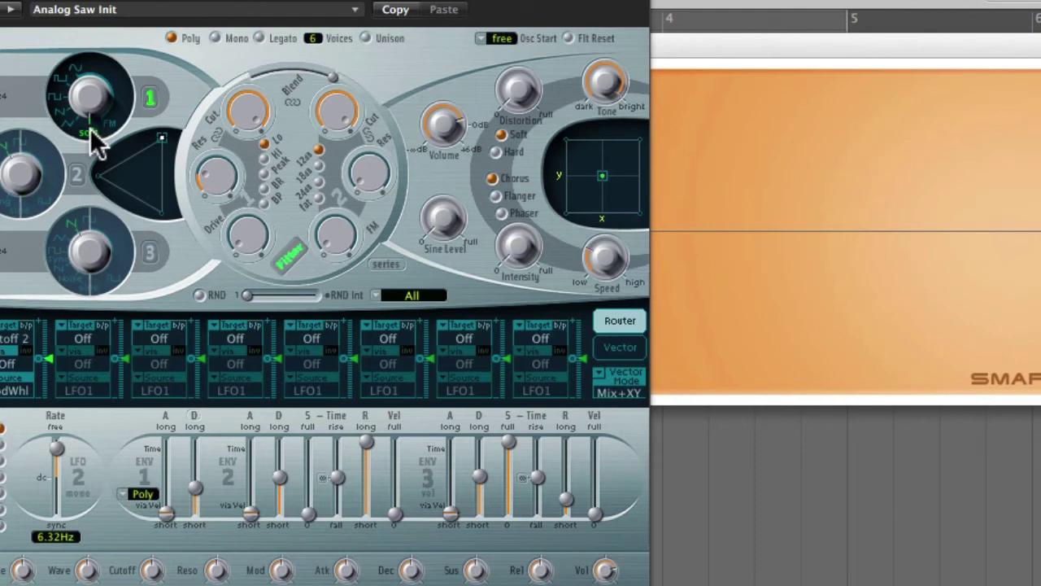
# Step: Set oscillator 1 to the sine wave at the start of the FM range and turn on oscillator 2 with a sine wave
pyautogui.moveTo(89, 93); pyautogui.dragTo(75, 20)
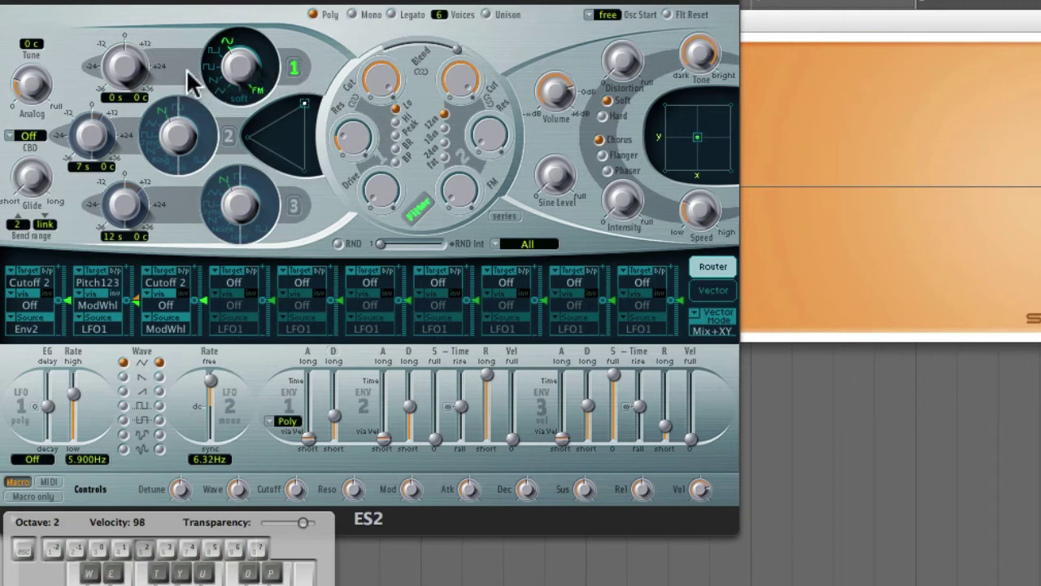
pyautogui.click(228, 137)
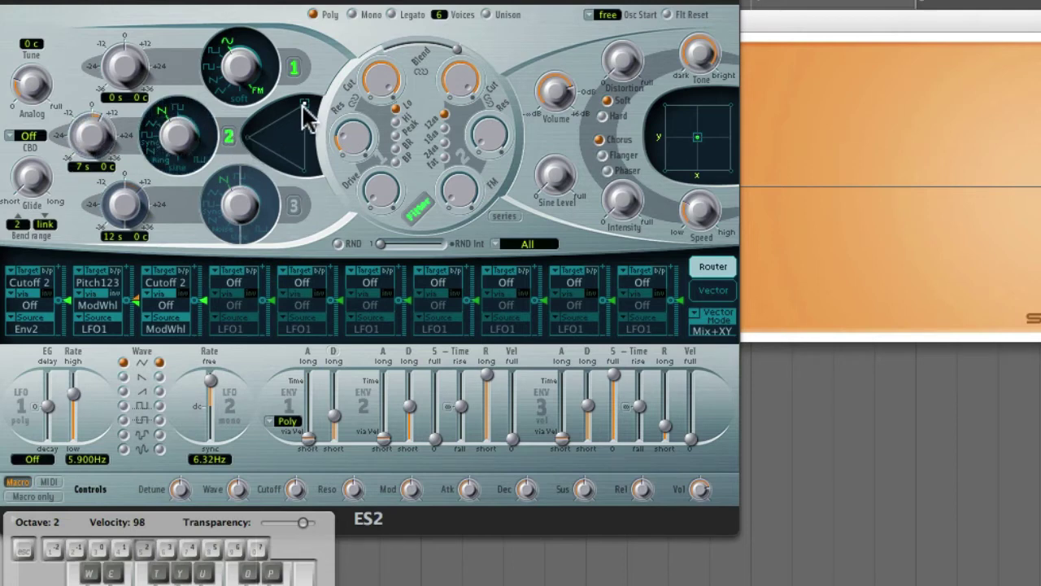
pyautogui.moveTo(304, 101); pyautogui.dragTo(322, 79)
pyautogui.moveTo(242, 72)
pyautogui.mouseDown()
pyautogui.moveTo(229, 45)
pyautogui.moveTo(233, 0)
pyautogui.moveTo(254, 63)
pyautogui.mouseUp()
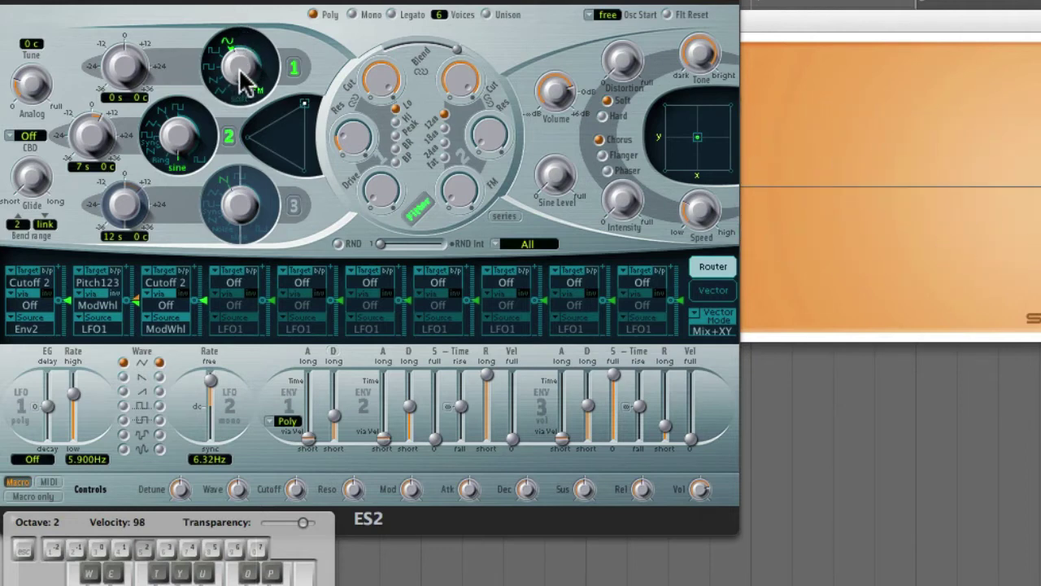
# Step: Play notes while raising oscillator 1's FM amount, and set oscillator 2's pitch to 0 semitones
pyautogui.press('a')
pyautogui.moveTo(243, 72); pyautogui.dragTo(233, 44)
pyautogui.press('a')
pyautogui.moveTo(92, 143); pyautogui.dragTo(96, 150)
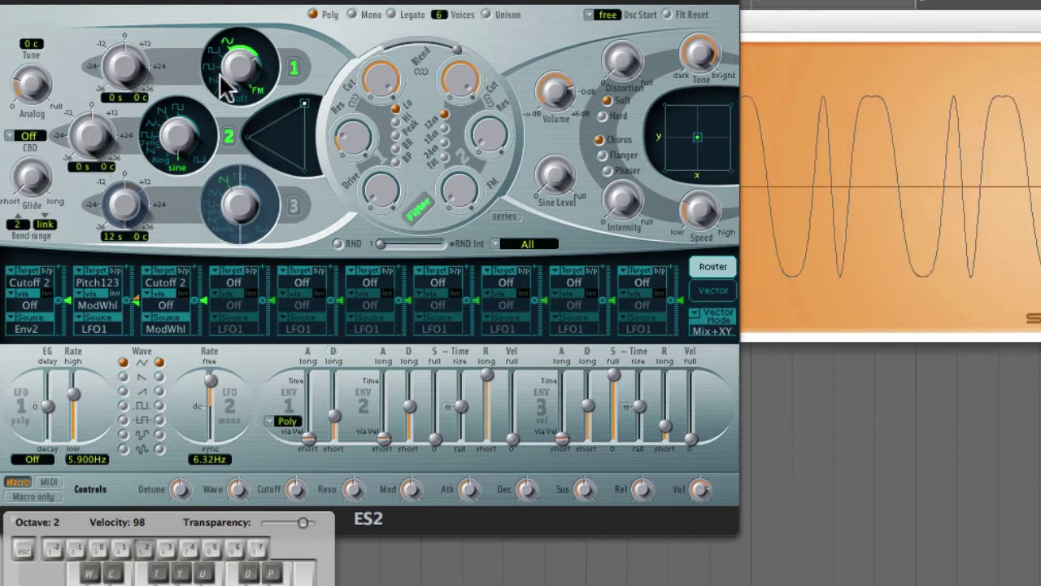
pyautogui.moveTo(231, 75); pyautogui.dragTo(278, 79)
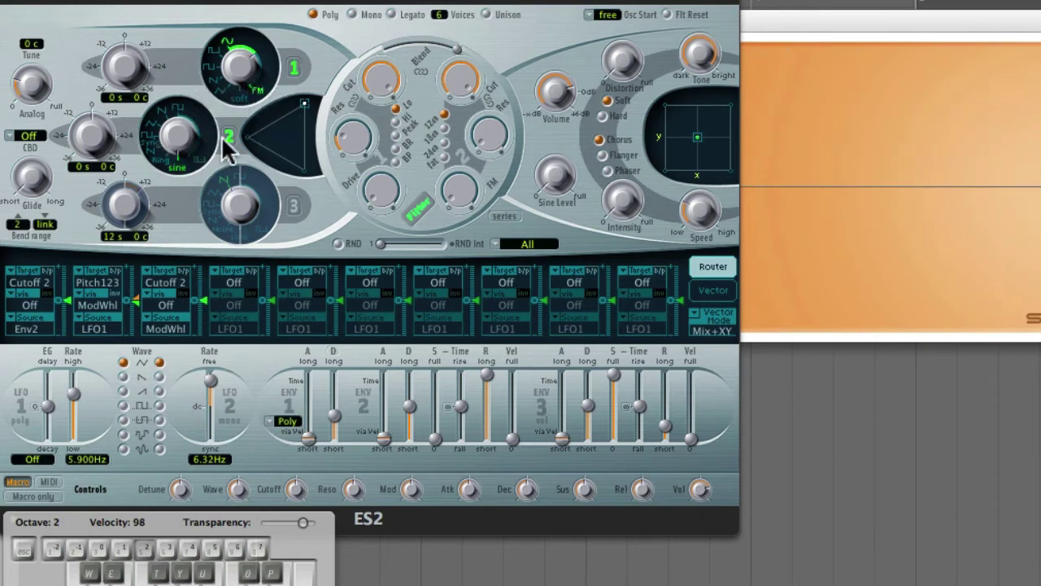
# Step: Isolate oscillator 2 by turning off oscillator 1 and moving the triangle mix point to oscillator 2, and play a note
pyautogui.click(293, 65)
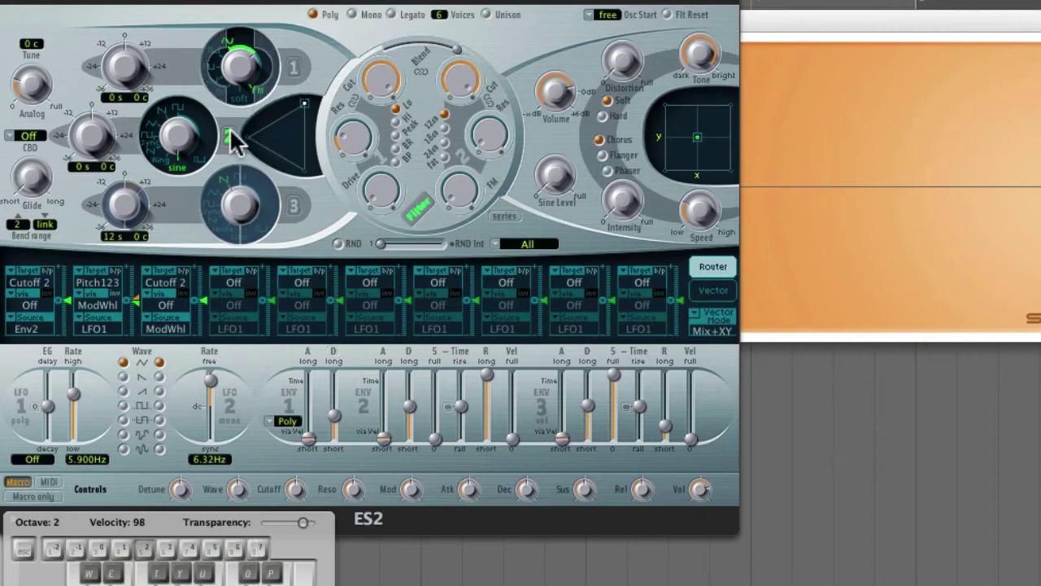
pyautogui.moveTo(303, 104); pyautogui.dragTo(190, 140)
pyautogui.press('a')
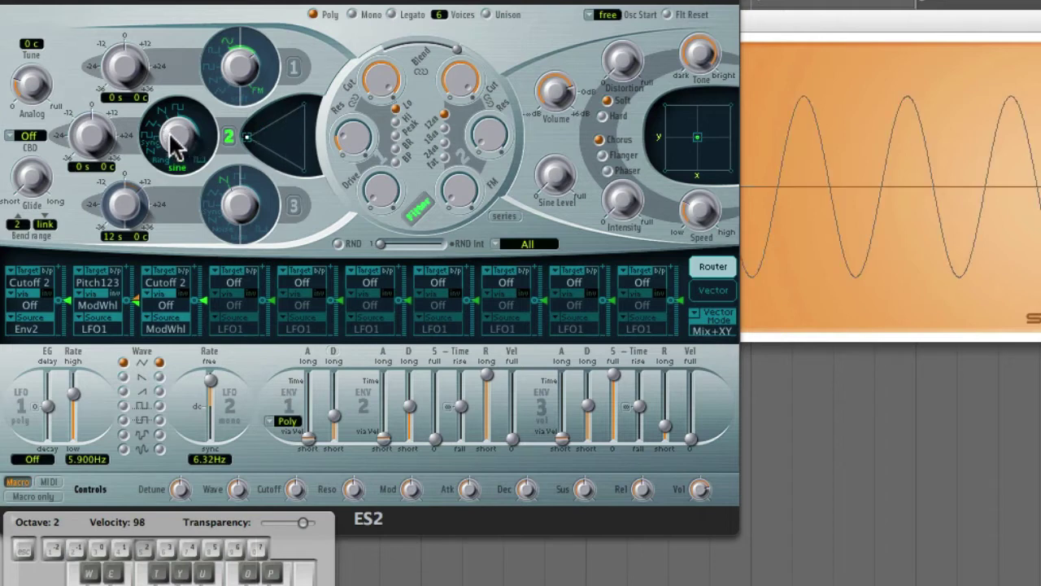
# Step: Browse oscillator 2's list of Digiwaves and leave it set to sine
pyautogui.rightClick(178, 165)
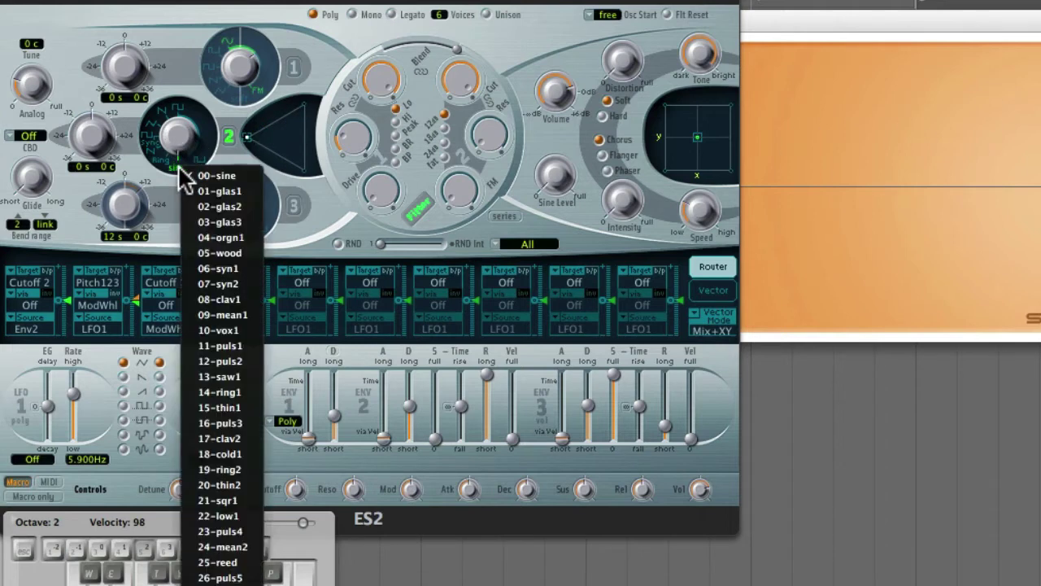
pyautogui.scroll(-10, 204, 250)
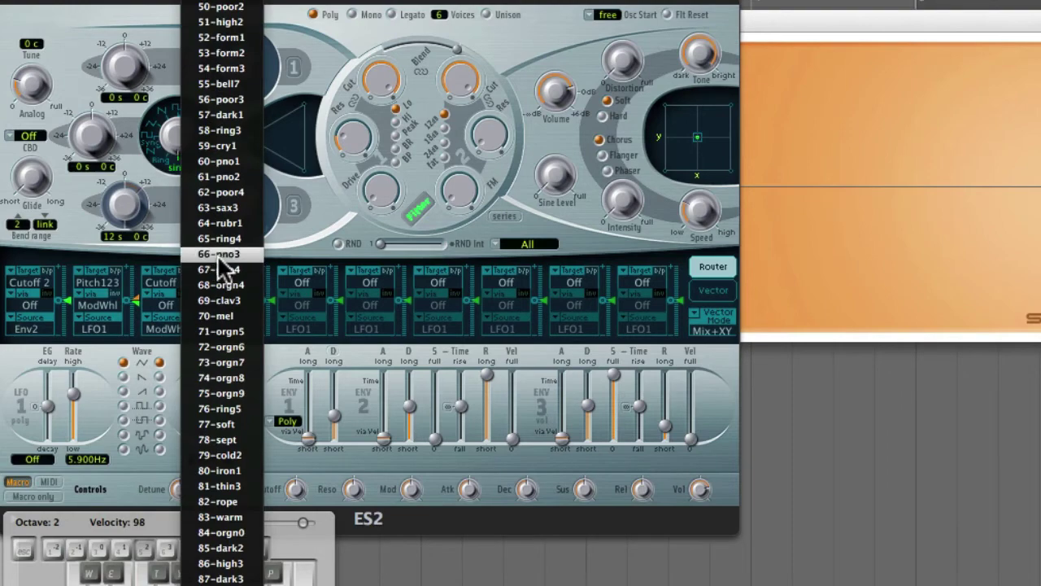
pyautogui.click(168, 184)
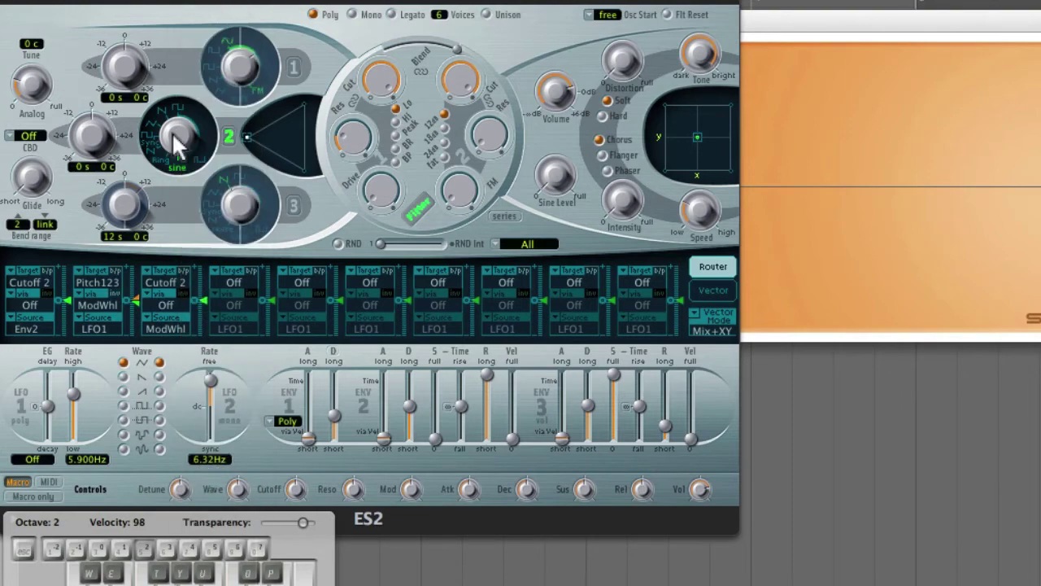
# Step: Set oscillator 2 to Ring, turn on oscillator 1, and play notes to hear the ring modulation
pyautogui.moveTo(172, 132); pyautogui.dragTo(169, 122)
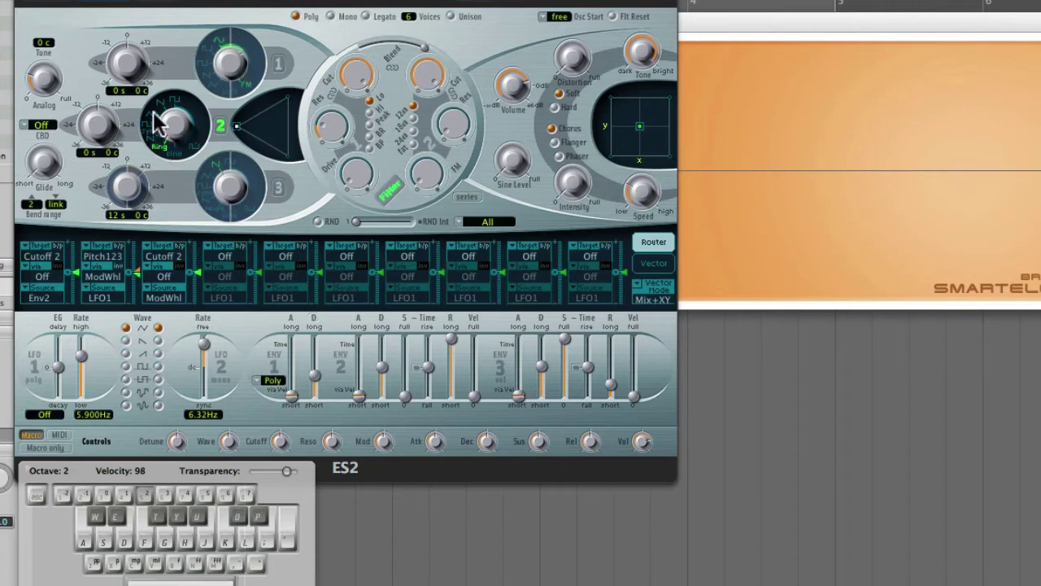
pyautogui.click(279, 63)
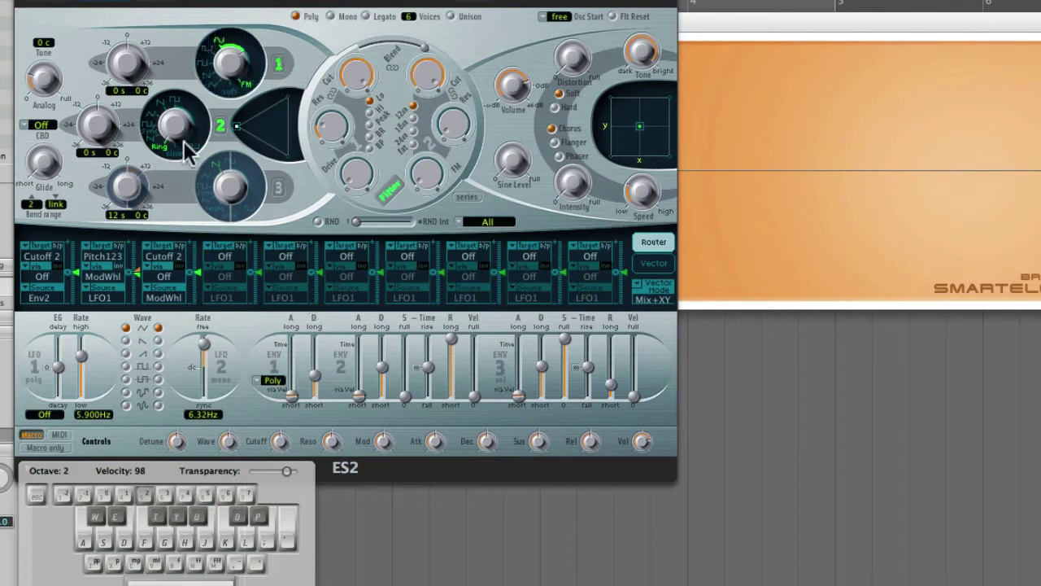
pyautogui.press('a')
pyautogui.press('g')
pyautogui.press('f')
pyautogui.press('d')
pyautogui.press('g')
pyautogui.press('a')
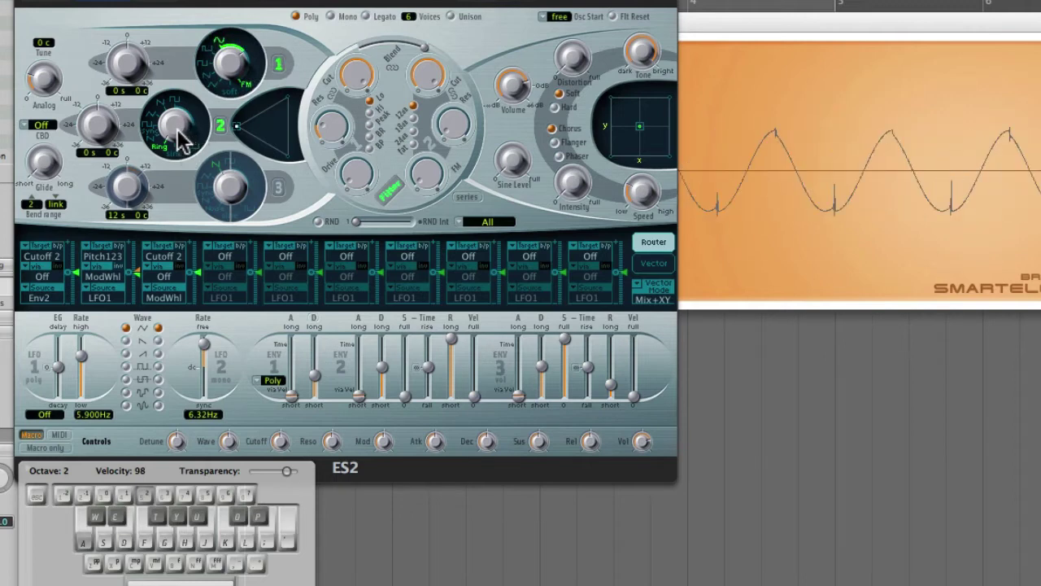
pyautogui.press('a')
pyautogui.press('d')
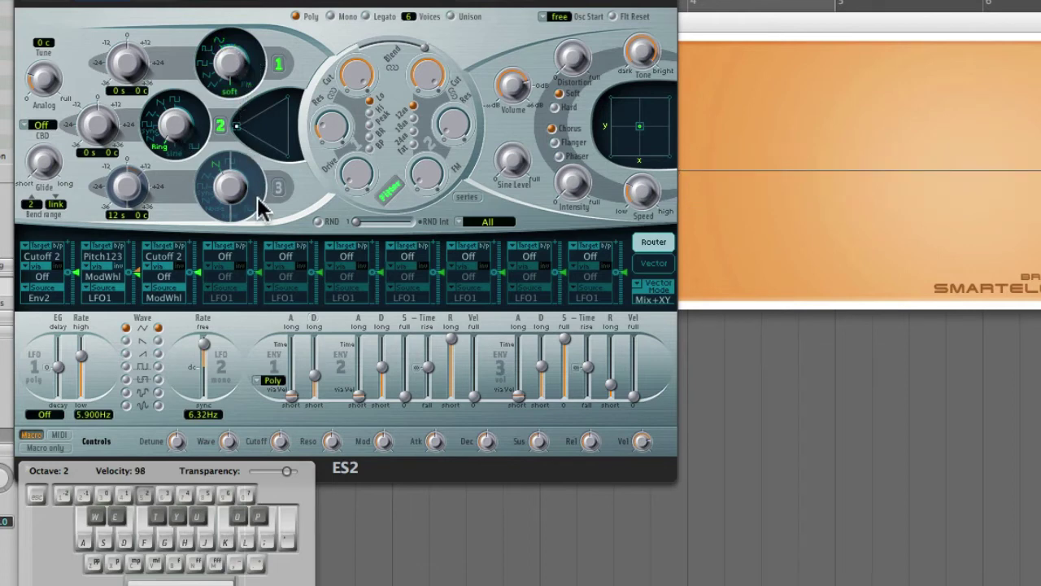
# Step: Set oscillator 1 to its sine Digiwave and raise its pitch to 36 semitones while playing notes
pyautogui.click(230, 92)
pyautogui.click(273, 7)
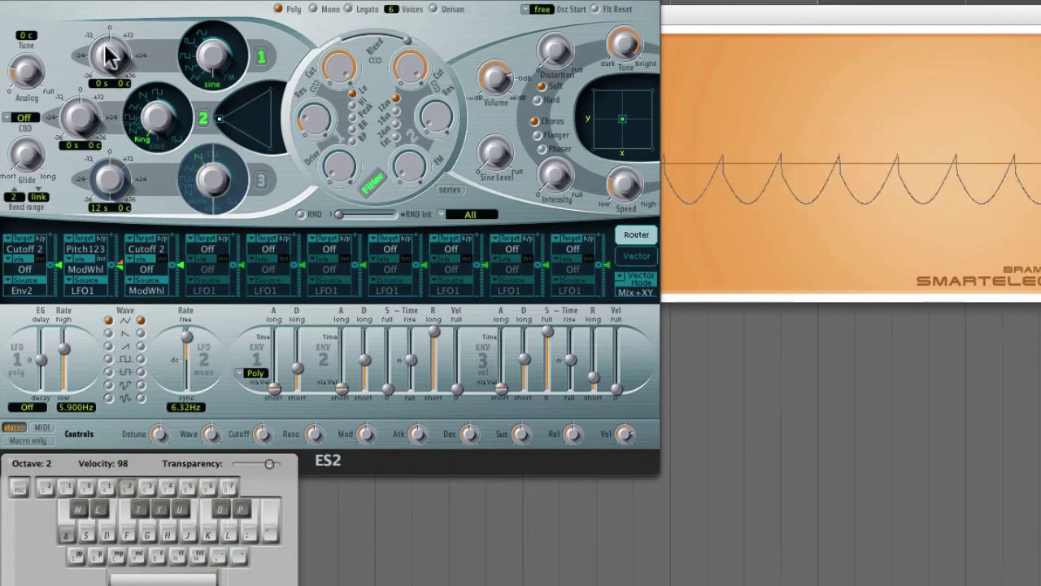
pyautogui.moveTo(105, 24); pyautogui.dragTo(105, 18)
pyautogui.press('d')
pyautogui.press('g')
pyautogui.press('a')
pyautogui.moveTo(109, 61); pyautogui.dragTo(132, 204)
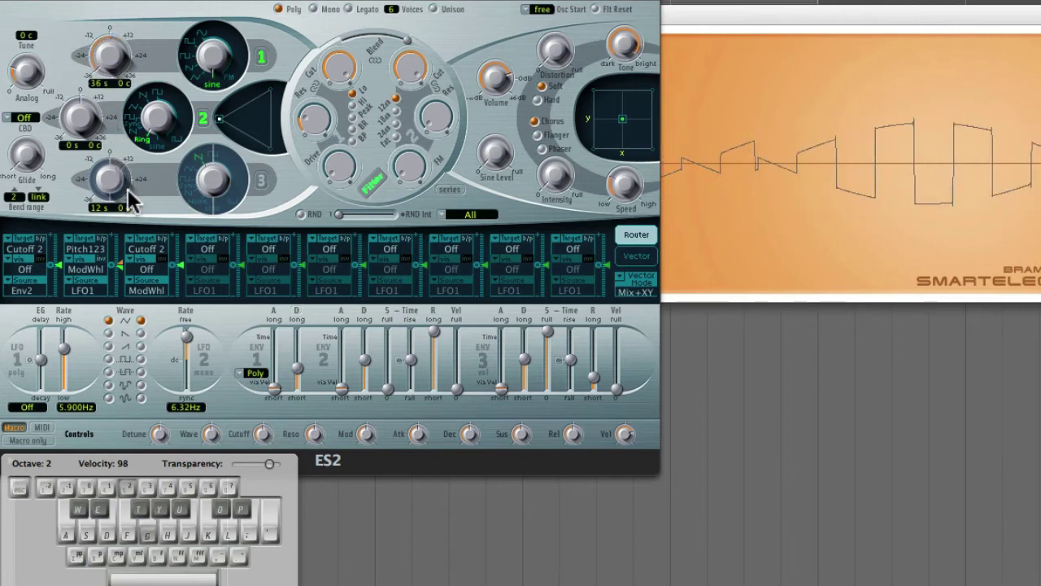
# Step: Play ring-modulated notes in octaves 1 and 2 of the on-screen keyboard
pyautogui.press('3')
pyautogui.press('g')
pyautogui.press('a')
pyautogui.press('4')
pyautogui.press('a')
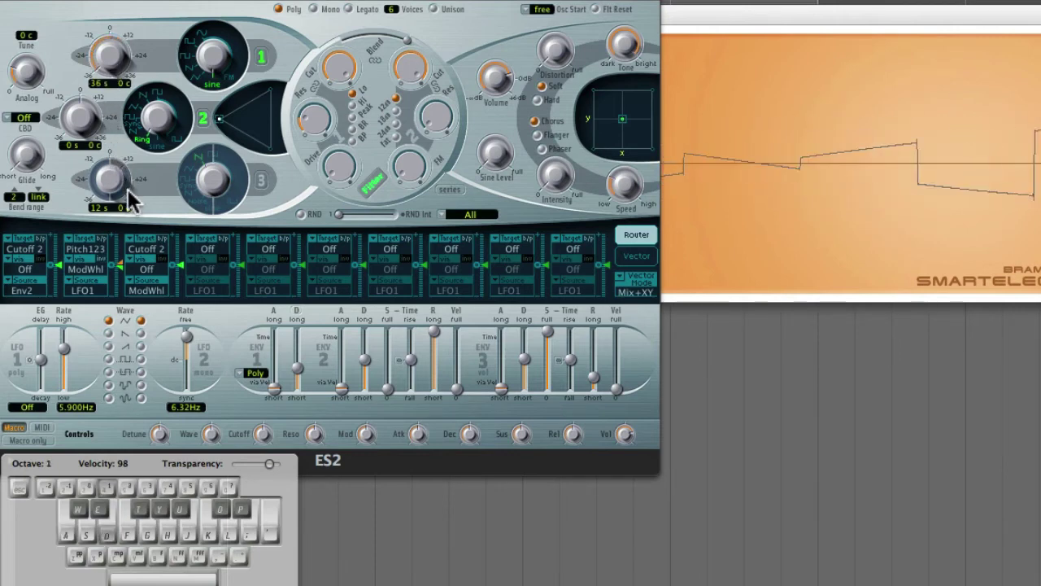
pyautogui.press('g')
pyautogui.press('x')
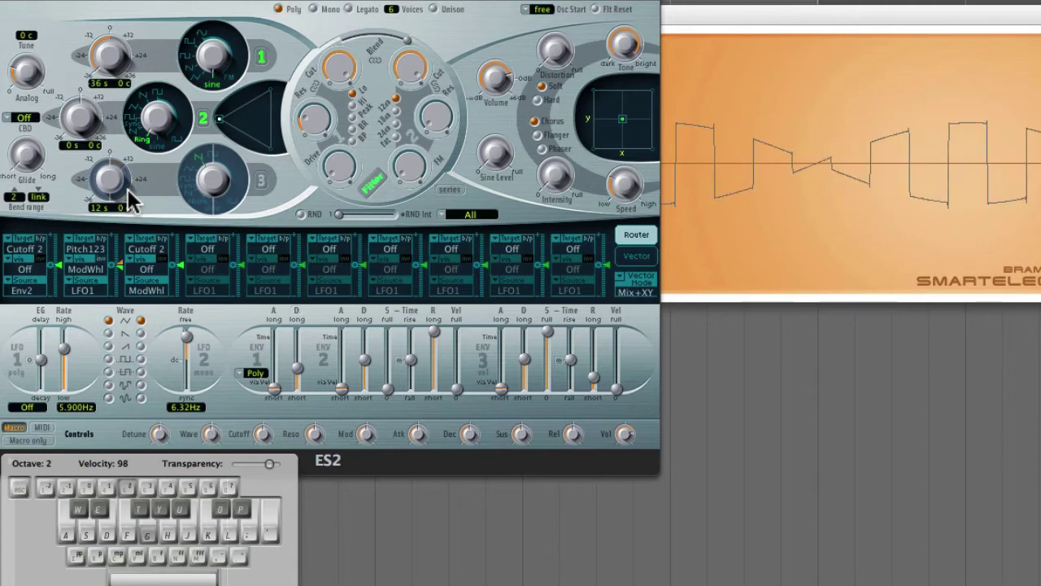
# Step: Play more ring-modulated notes and return oscillator 1's pitch to 0 semitones
pyautogui.press('a')
pyautogui.press('d')
pyautogui.press('g')
pyautogui.moveTo(107, 62); pyautogui.dragTo(97, 0)
pyautogui.press('d')
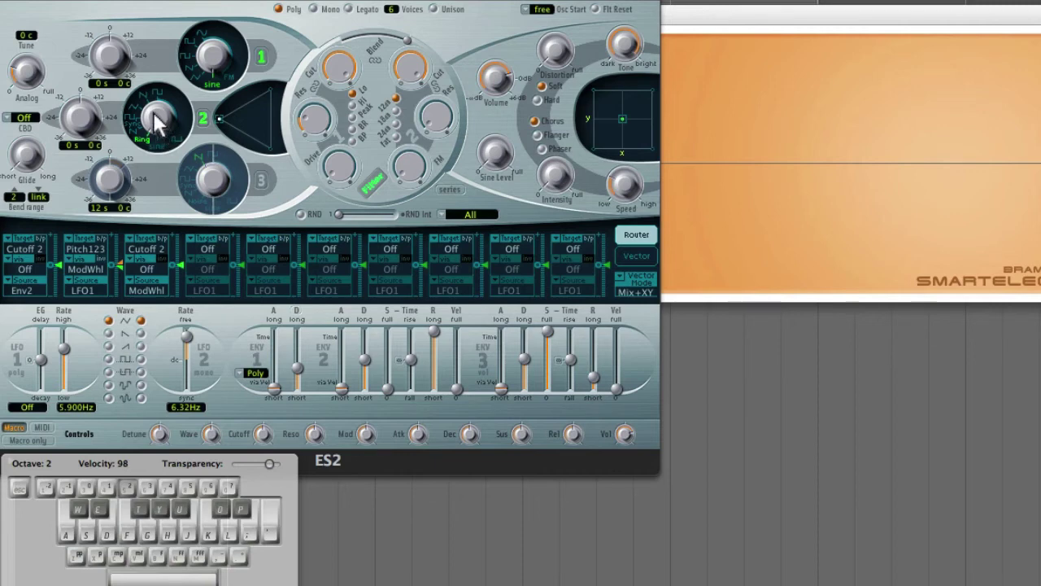
# Step: Switch oscillator 2 to the synced square wave and play notes while shifting oscillator 1's pitch to 6 and -2 semitones
pyautogui.moveTo(155, 117)
pyautogui.mouseDown()
pyautogui.moveTo(146, 88)
pyautogui.moveTo(150, 101)
pyautogui.mouseUp()
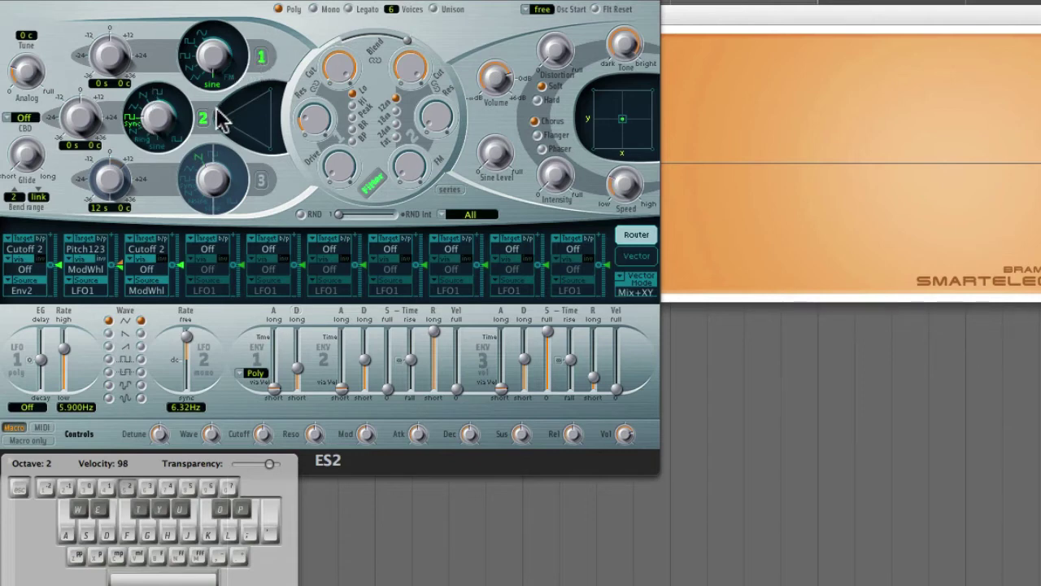
pyautogui.press('d')
pyautogui.press('s')
pyautogui.press('s')
pyautogui.moveTo(105, 59); pyautogui.dragTo(107, 47)
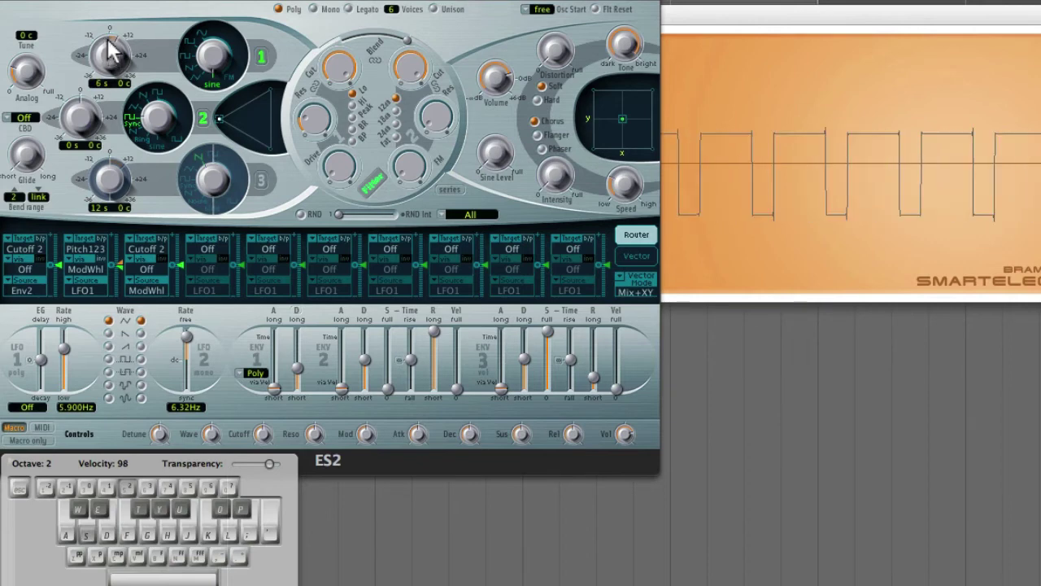
pyautogui.moveTo(111, 58); pyautogui.dragTo(118, 89)
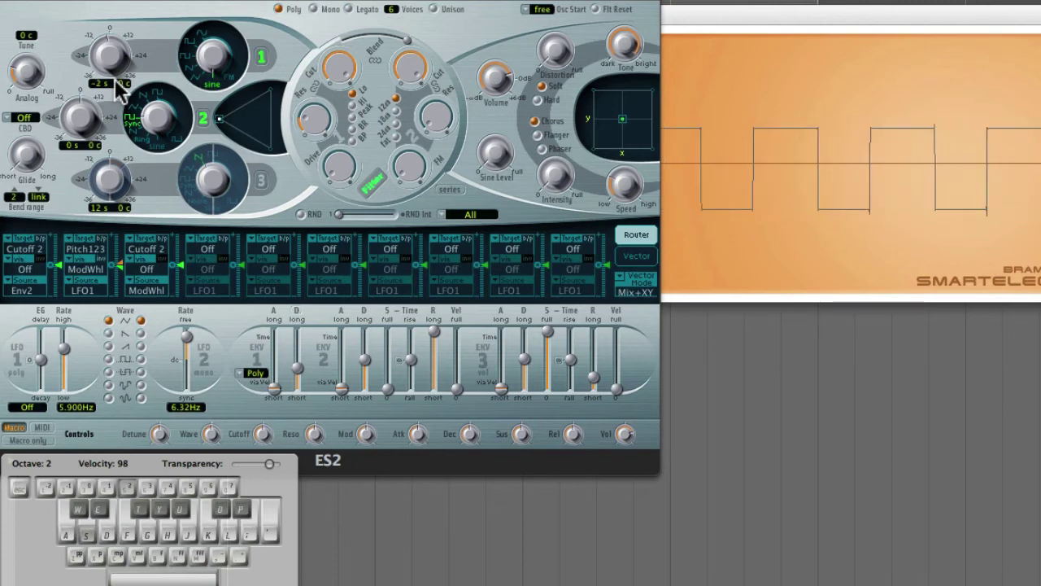
# Step: Play notes while sweeping oscillator 2's pitch, then switch it to the synced sawtooth with its pitch at 1 semitone
pyautogui.moveTo(81, 122)
pyautogui.mouseDown()
pyautogui.moveTo(79, 104)
pyautogui.moveTo(84, 117)
pyautogui.mouseUp()
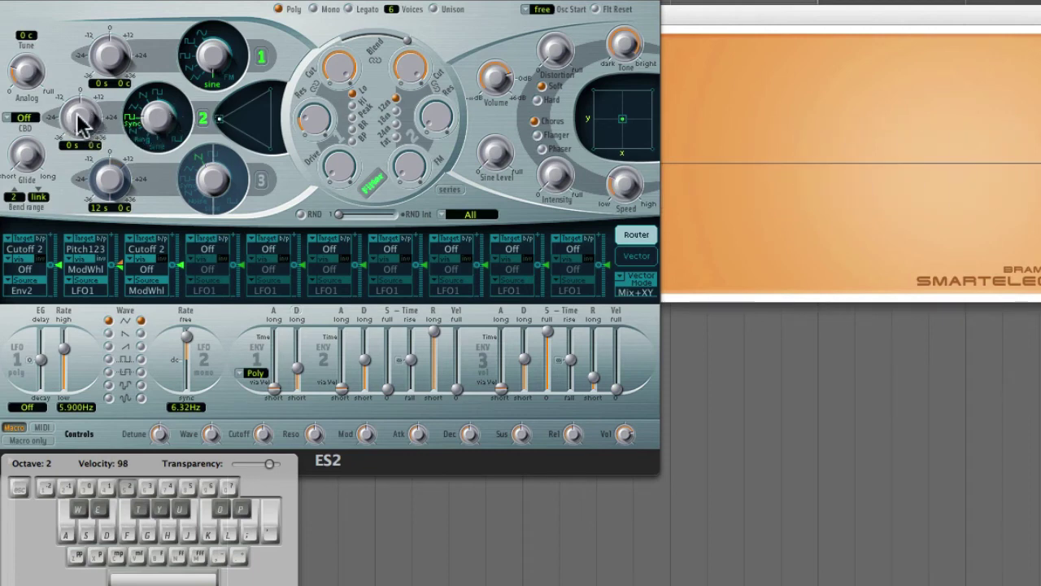
pyautogui.press('s')
pyautogui.moveTo(77, 113)
pyautogui.mouseDown()
pyautogui.moveTo(73, 56)
pyautogui.moveTo(81, 116)
pyautogui.mouseUp()
pyautogui.press('s')
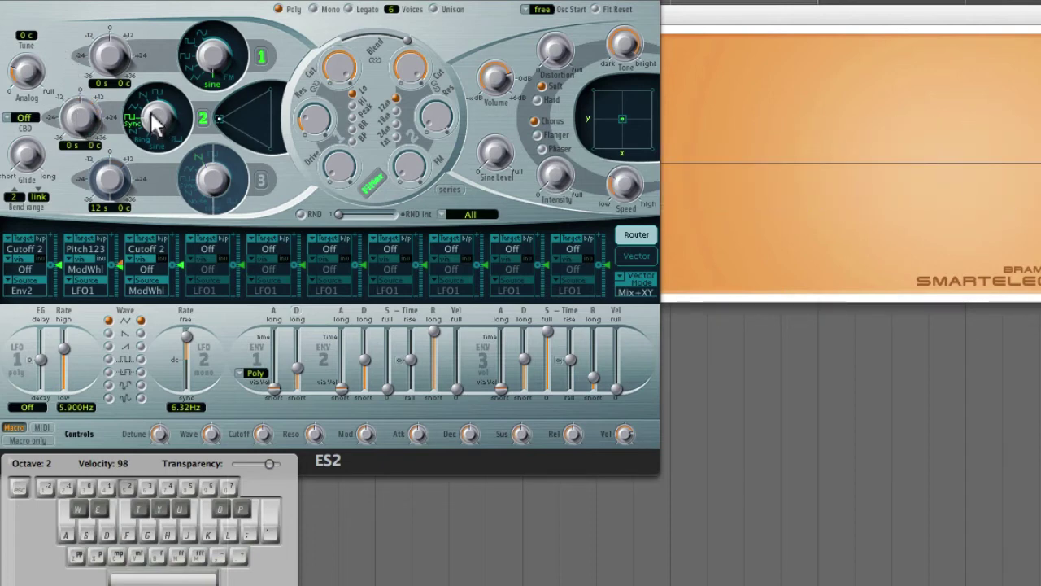
pyautogui.moveTo(157, 130); pyautogui.dragTo(157, 133)
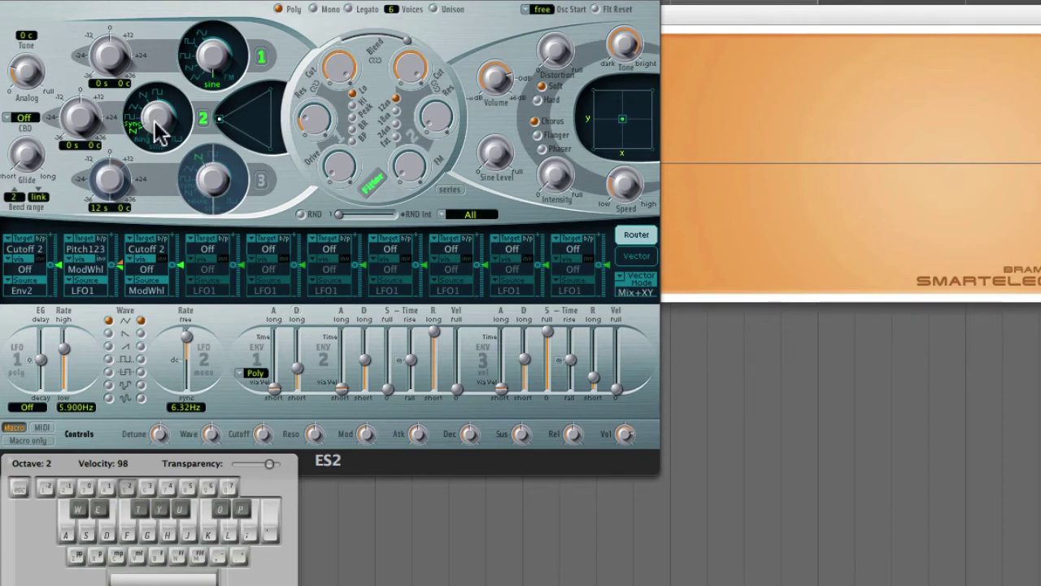
pyautogui.moveTo(84, 122)
pyautogui.mouseDown()
pyautogui.moveTo(68, 48)
pyautogui.moveTo(87, 98)
pyautogui.moveTo(69, 58)
pyautogui.moveTo(82, 91)
pyautogui.moveTo(80, 142)
pyautogui.mouseUp()
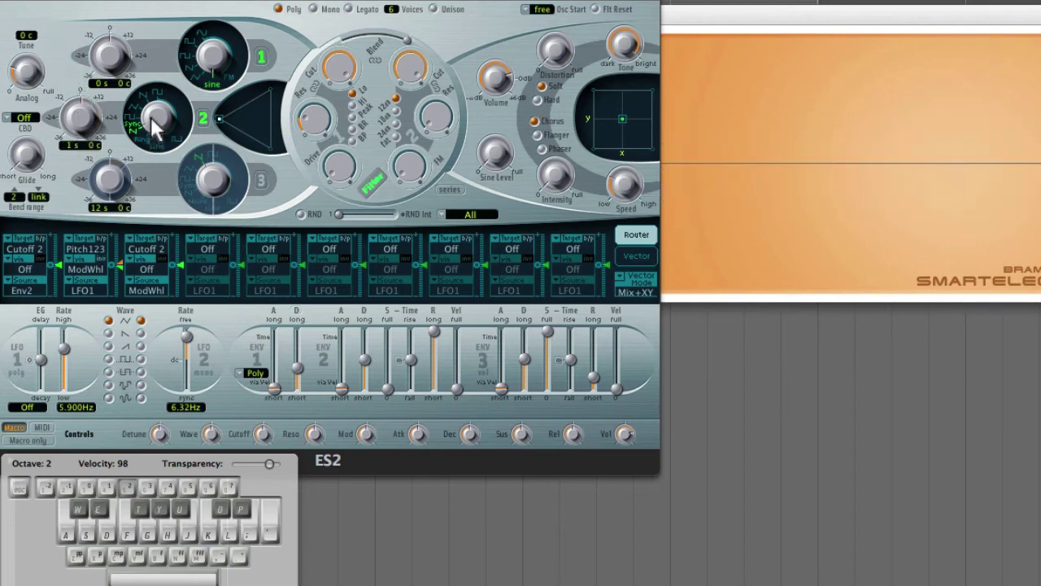
# Step: Switch oscillator 2 to the variable pulse wave and play a note while adjusting its pulse width
pyautogui.moveTo(155, 121); pyautogui.dragTo(155, 92)
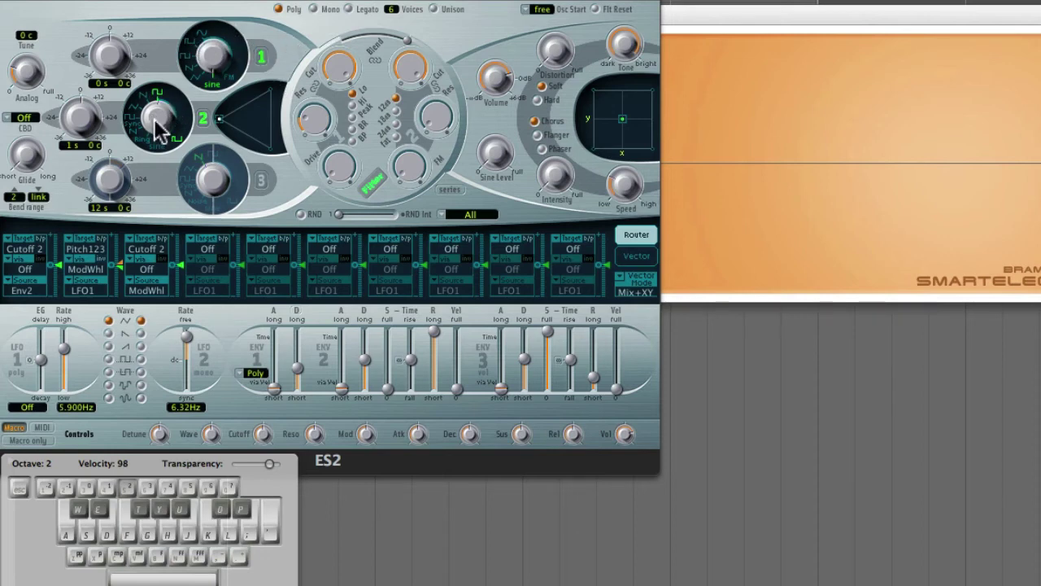
pyautogui.press('s')
pyautogui.moveTo(155, 120)
pyautogui.mouseDown()
pyautogui.moveTo(144, 61)
pyautogui.moveTo(161, 124)
pyautogui.mouseUp()
# Step: Isolate oscillator 3 by turning off oscillator 2, moving the triangle mix point to oscillator 3, and turning oscillator 3 on
pyautogui.click(205, 123)
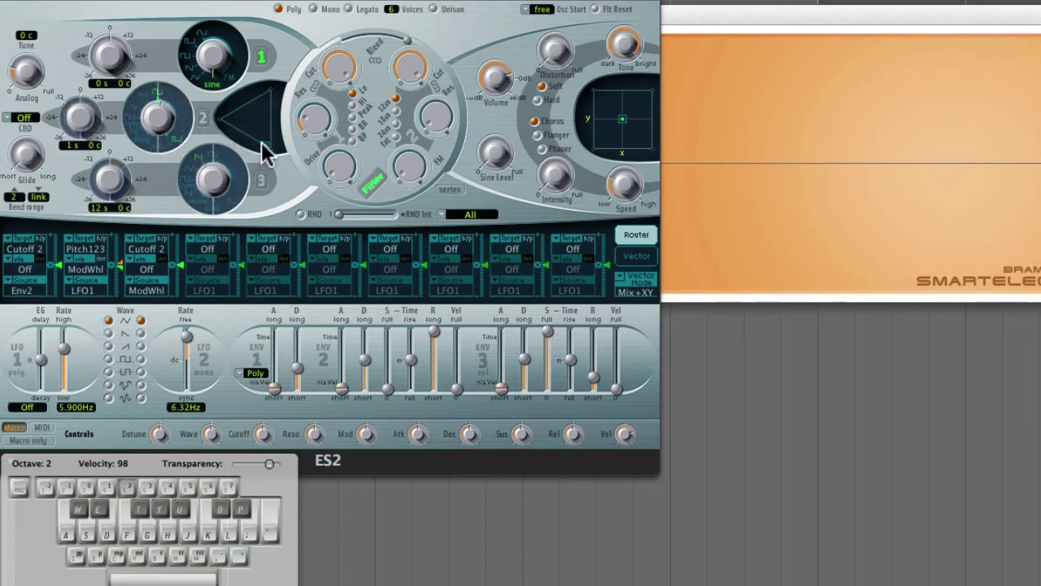
pyautogui.moveTo(261, 140); pyautogui.dragTo(268, 147)
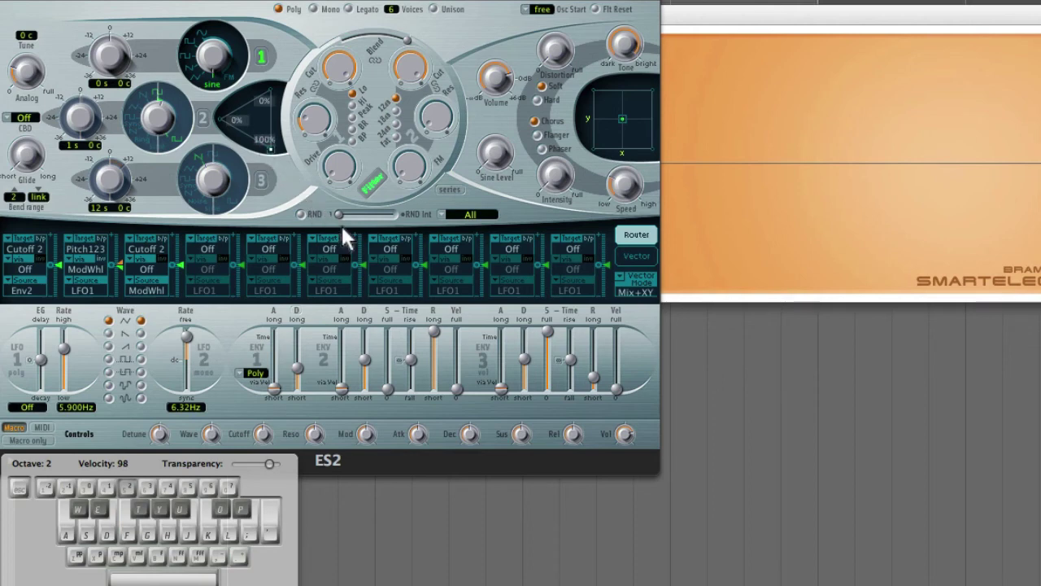
pyautogui.click(261, 180)
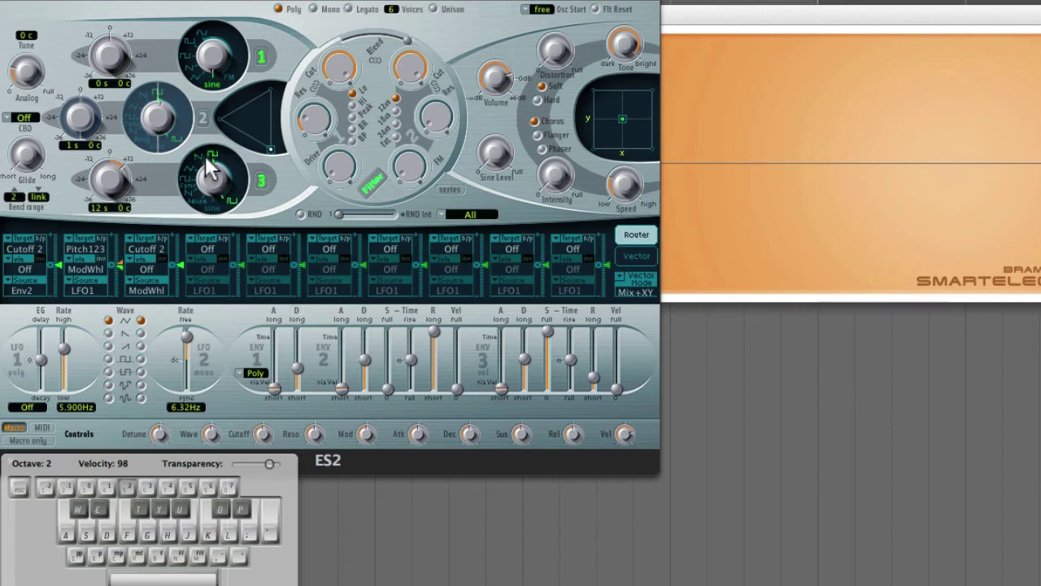
# Step: Play notes while changing oscillator 3's waveform, ending on the synced square wave
pyautogui.moveTo(221, 218)
pyautogui.mouseDown()
pyautogui.moveTo(222, 232)
pyautogui.moveTo(213, 228)
pyautogui.mouseUp()
pyautogui.press('a')
pyautogui.press('d')
pyautogui.press('g')
pyautogui.press('f')
pyautogui.moveTo(220, 186); pyautogui.dragTo(213, 160)
pyautogui.press('a')
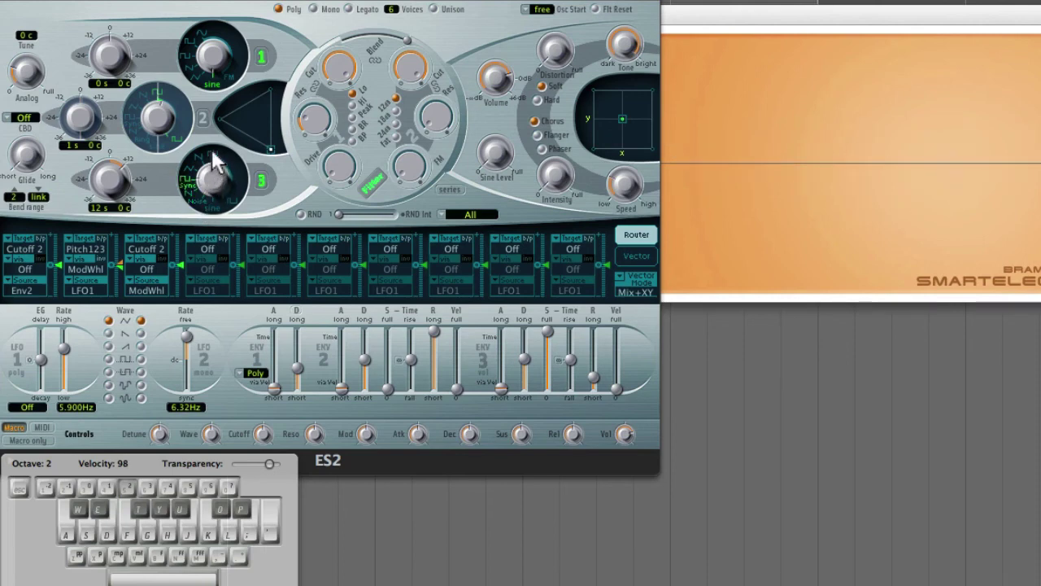
pyautogui.press('d')
# Step: Play notes while raising oscillator 1's pitch to 11 semitones and oscillator 3's pitch to 28 semitones
pyautogui.moveTo(107, 51); pyautogui.dragTo(114, 34)
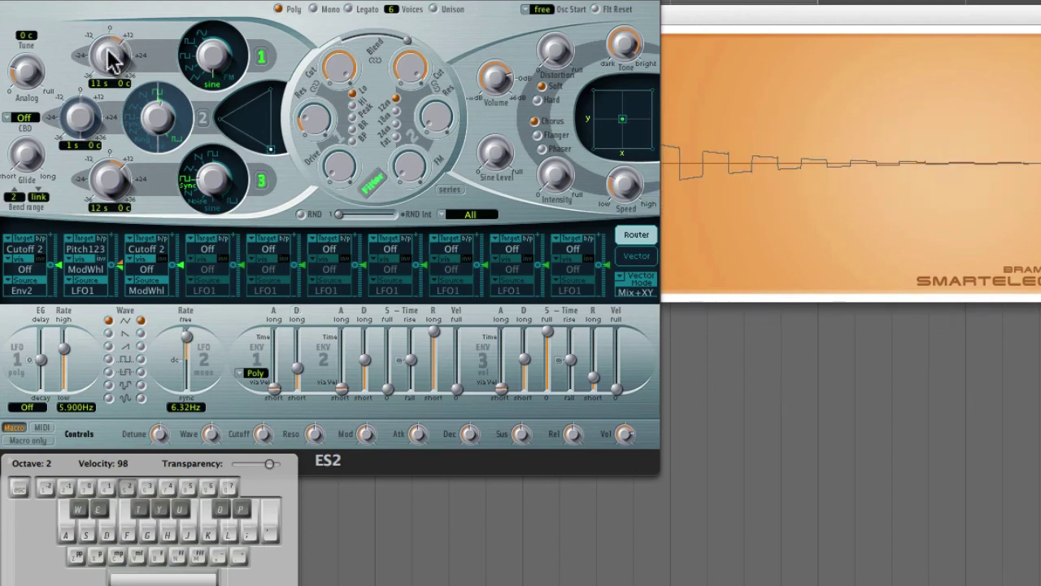
pyautogui.press('d')
pyautogui.moveTo(114, 176); pyautogui.dragTo(121, 144)
pyautogui.press('s')
pyautogui.press('f')
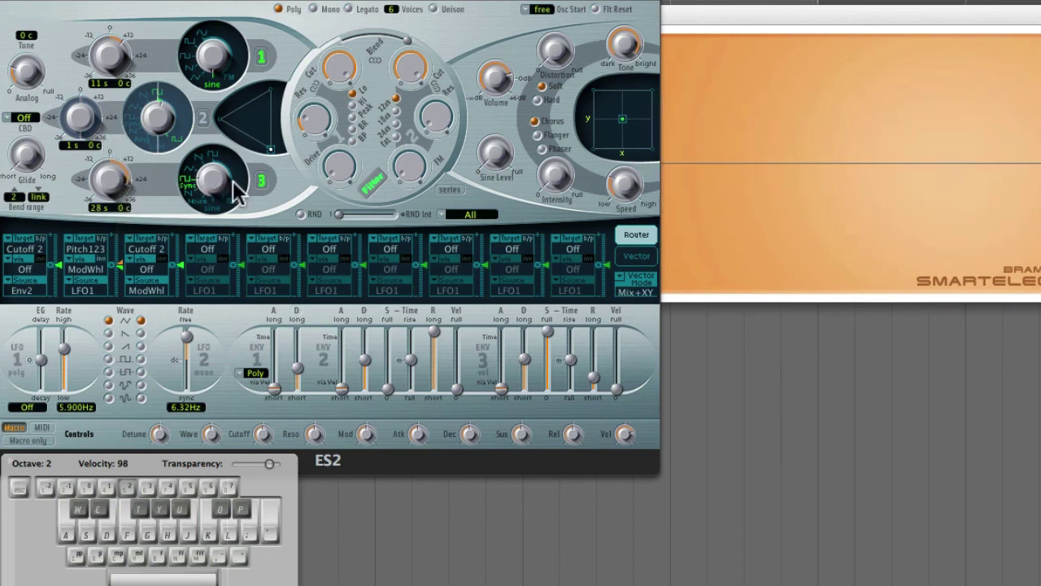
# Step: Turn off oscillators 3 and 1 and return the triangle mix point to the centre
pyautogui.click(261, 179)
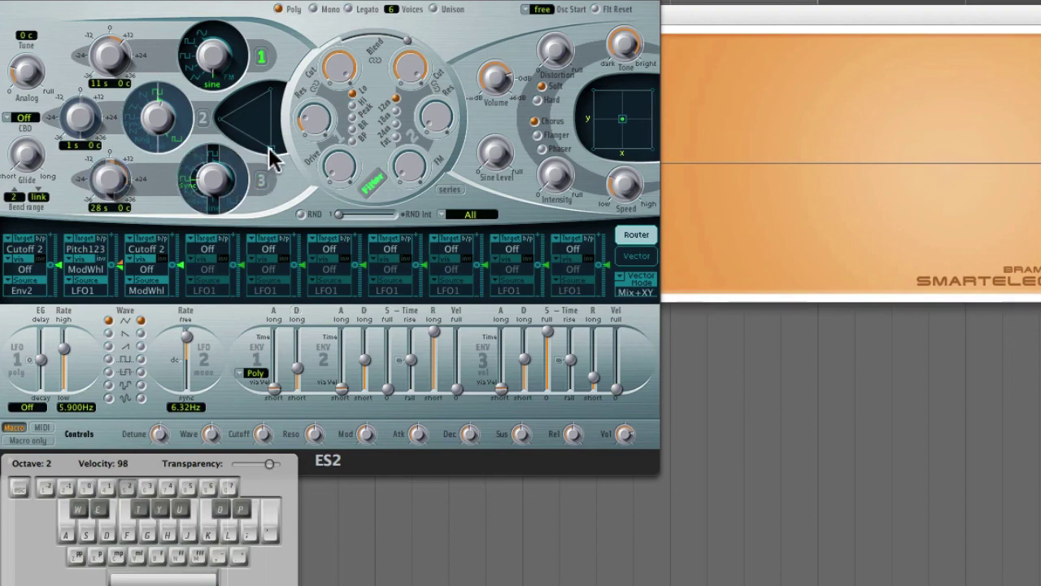
pyautogui.moveTo(270, 148); pyautogui.dragTo(264, 119)
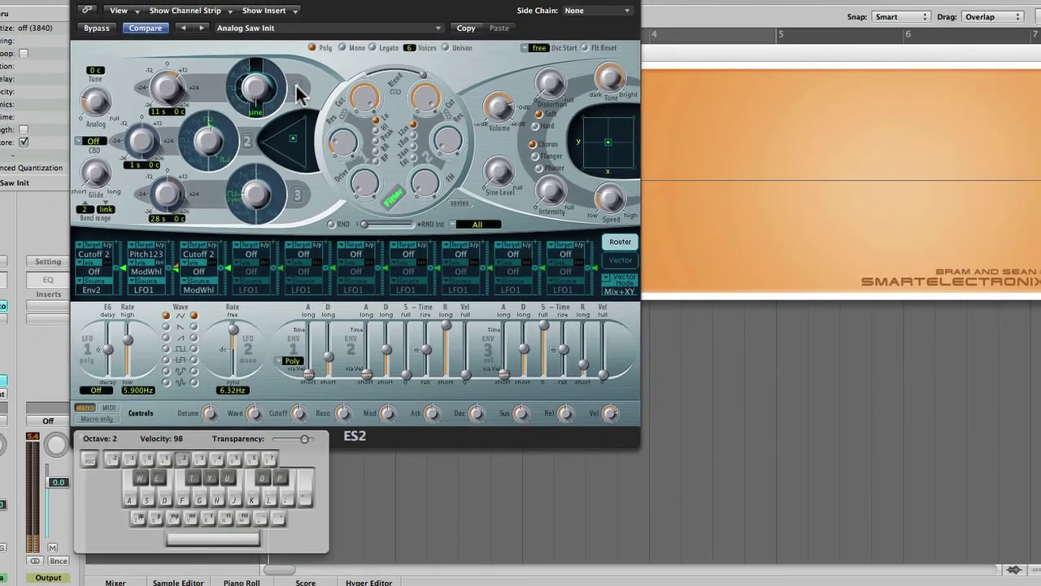
pyautogui.click(297, 87)
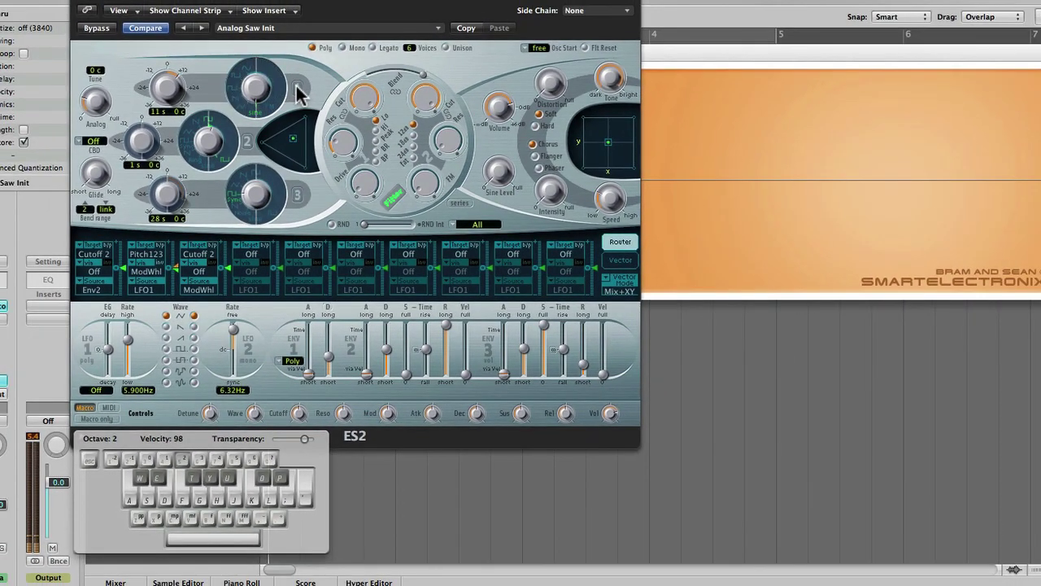